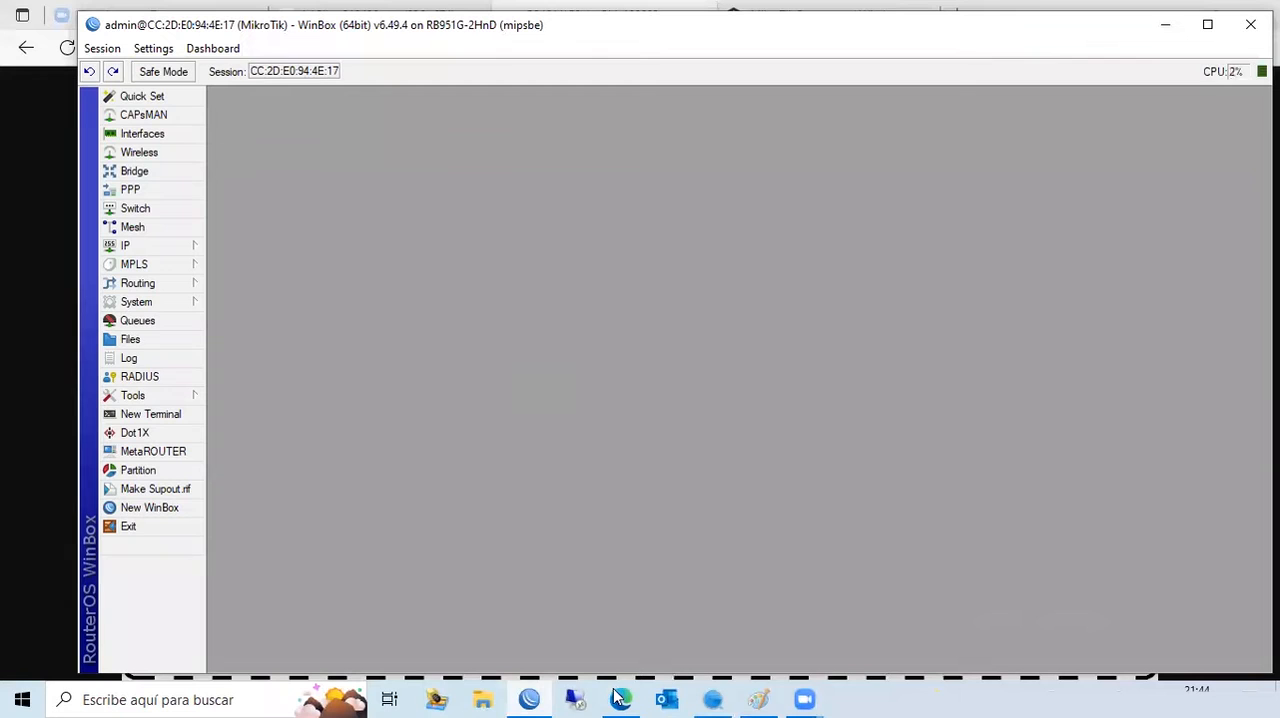
- Open the MikroTik website in a new browser tab and view the hAP lite TC product among the wireless home and office hardware
{"action": "left_click", "coordinate": [958, 14]}
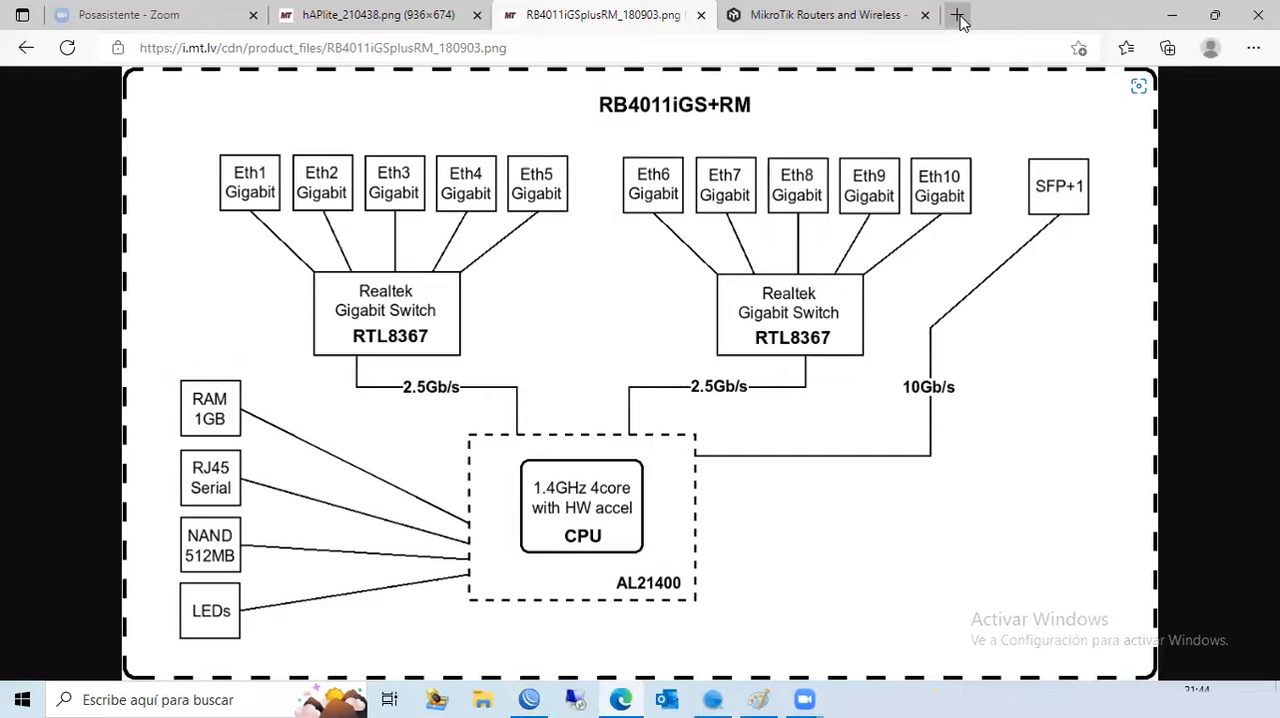
{"action": "left_click", "coordinate": [960, 18]}
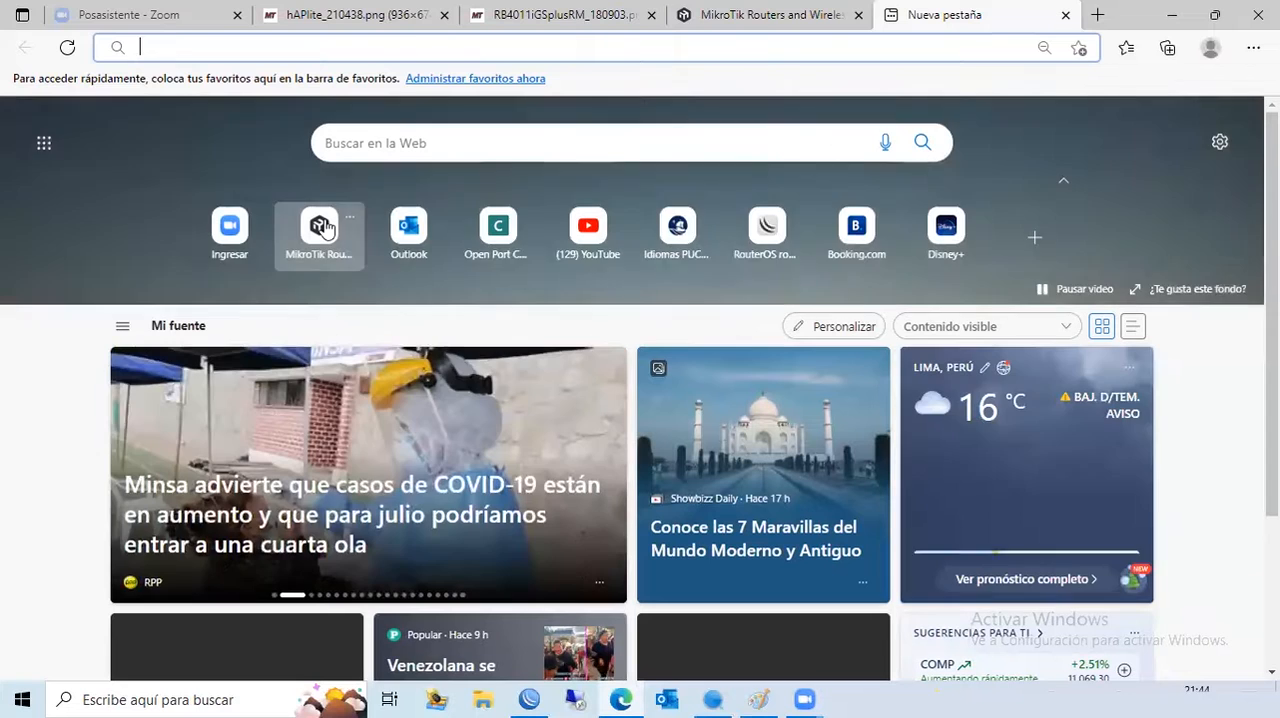
{"action": "left_click", "coordinate": [321, 227]}
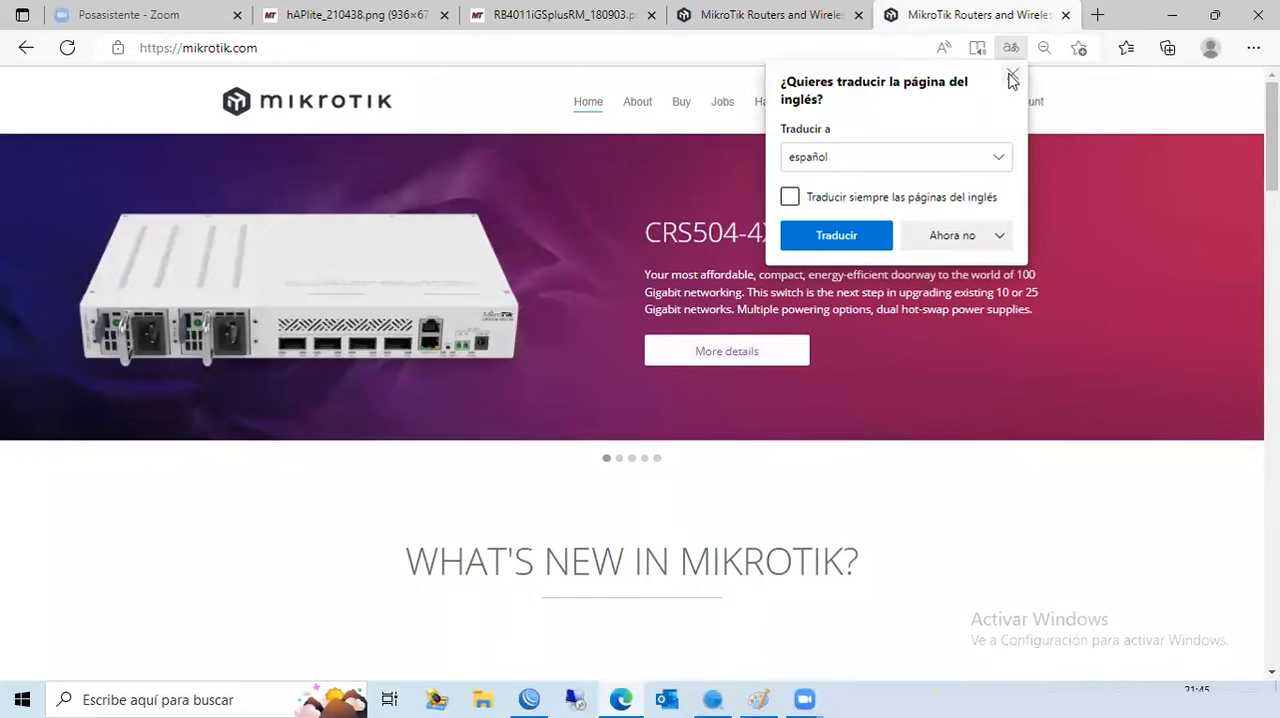
{"action": "left_click", "coordinate": [1012, 77]}
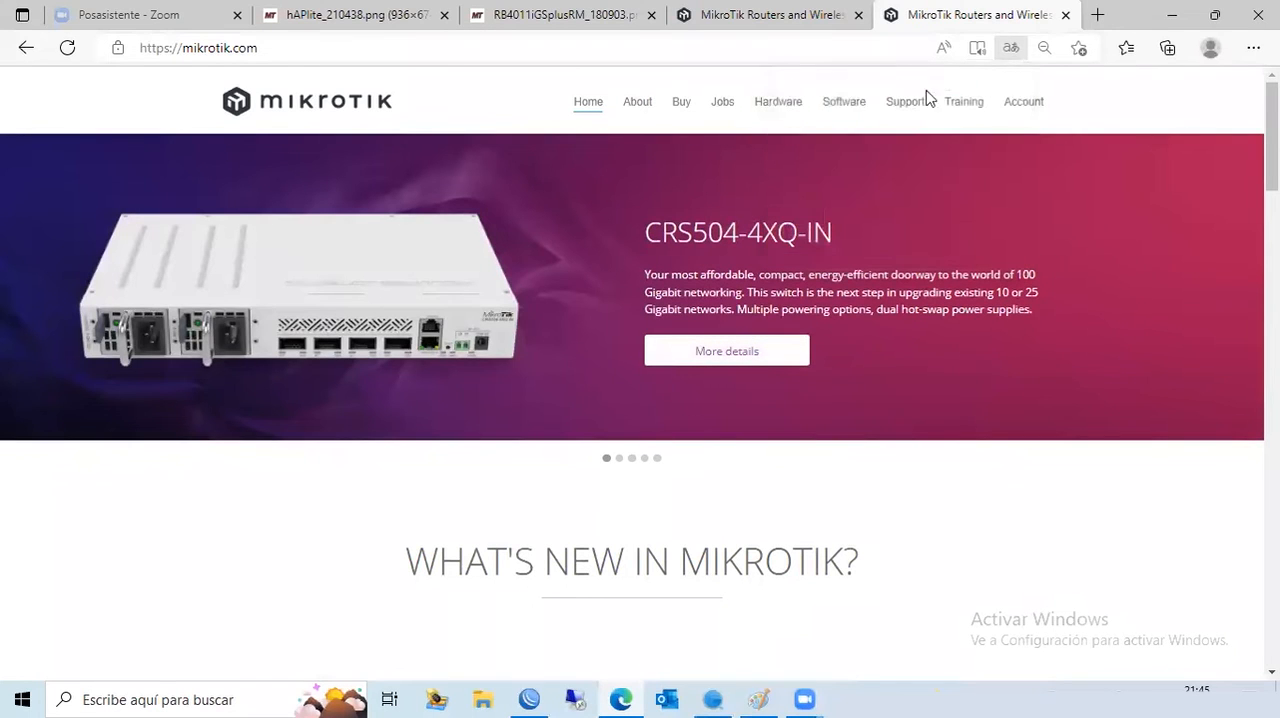
{"action": "left_click", "coordinate": [779, 106]}
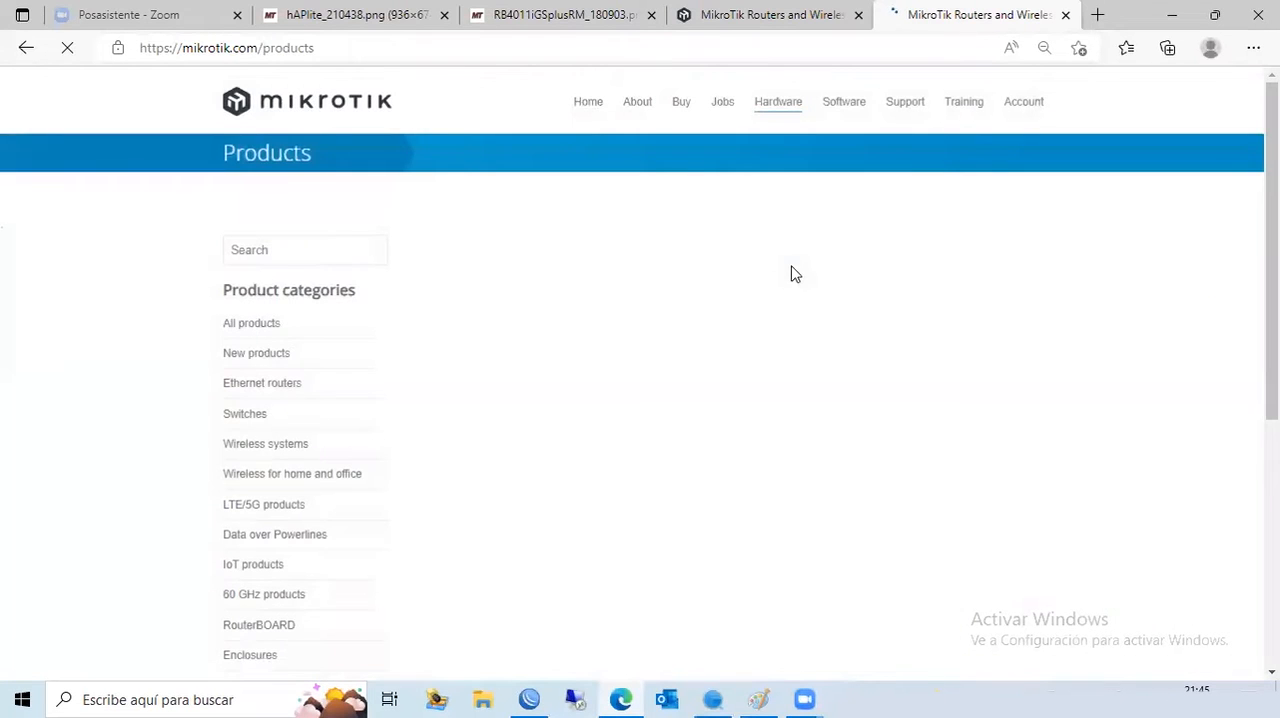
{"action": "left_click", "coordinate": [301, 477]}
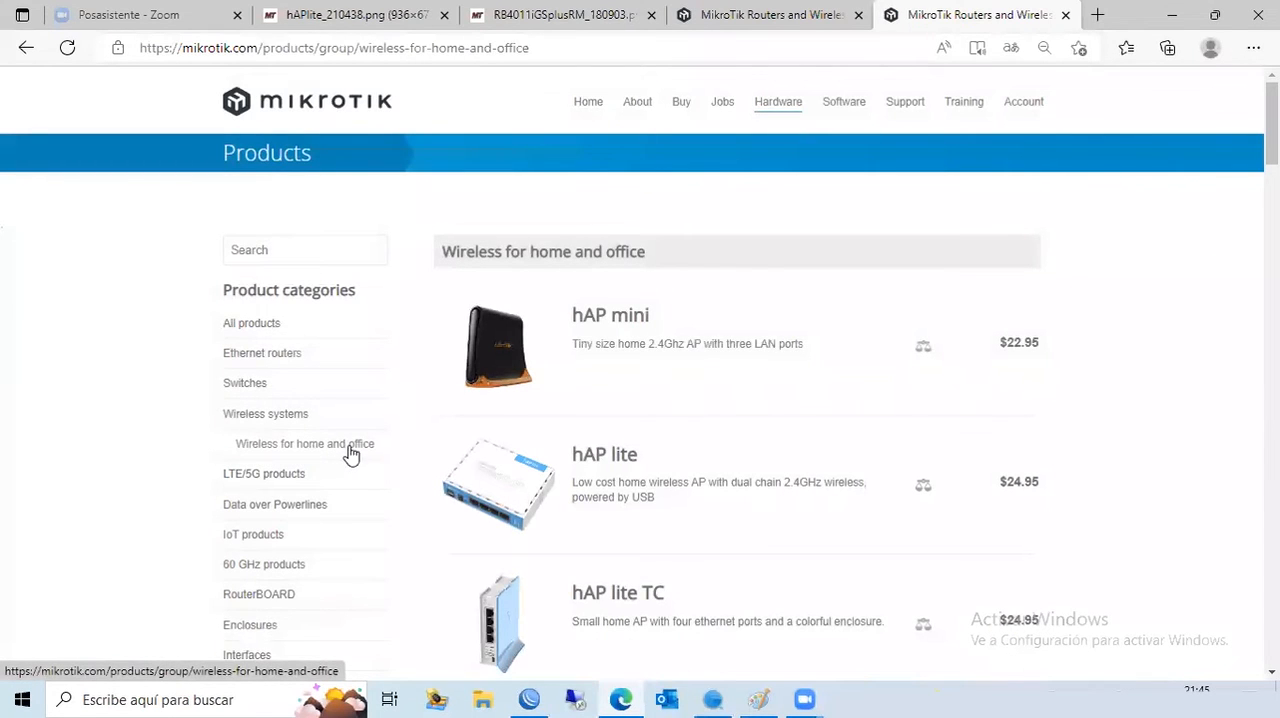
{"action": "left_click", "coordinate": [505, 618]}
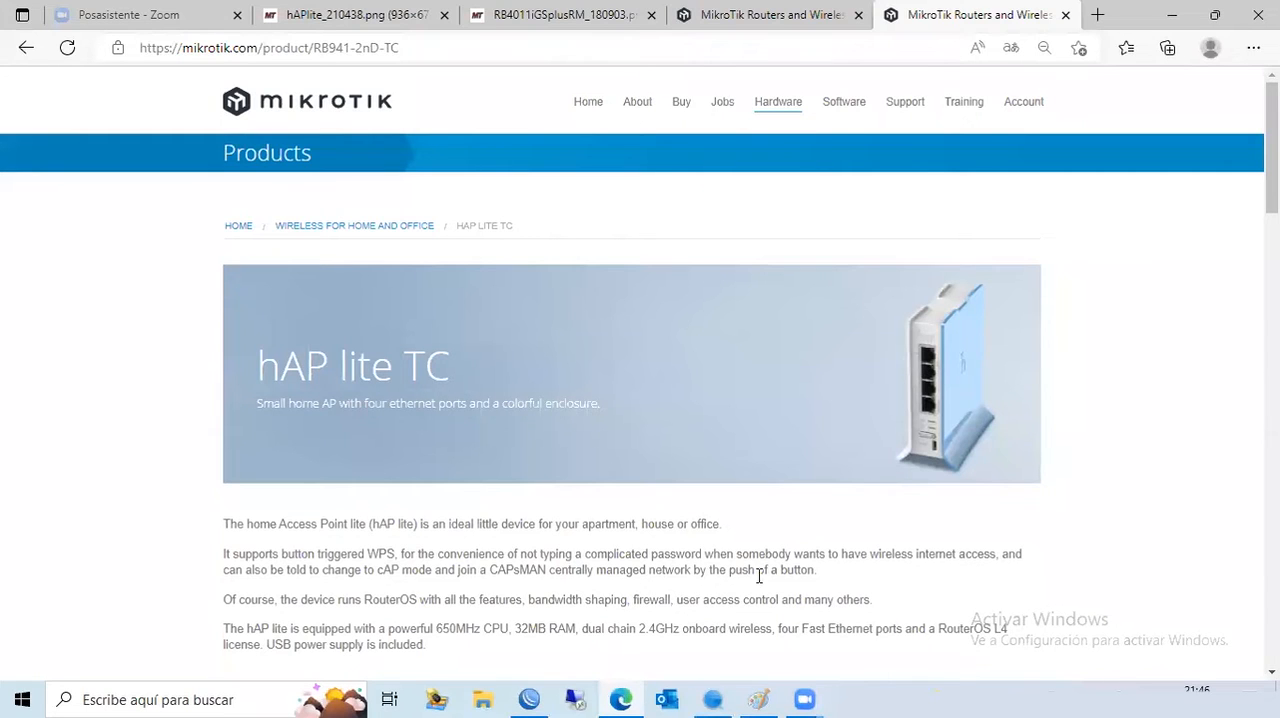
- Switch to WinBox and review the router's IP route list, including the details of the 0.0.0.0/0 route, closing both windows when done
{"action": "left_click", "coordinate": [531, 698]}
{"action": "left_click", "coordinate": [172, 248]}
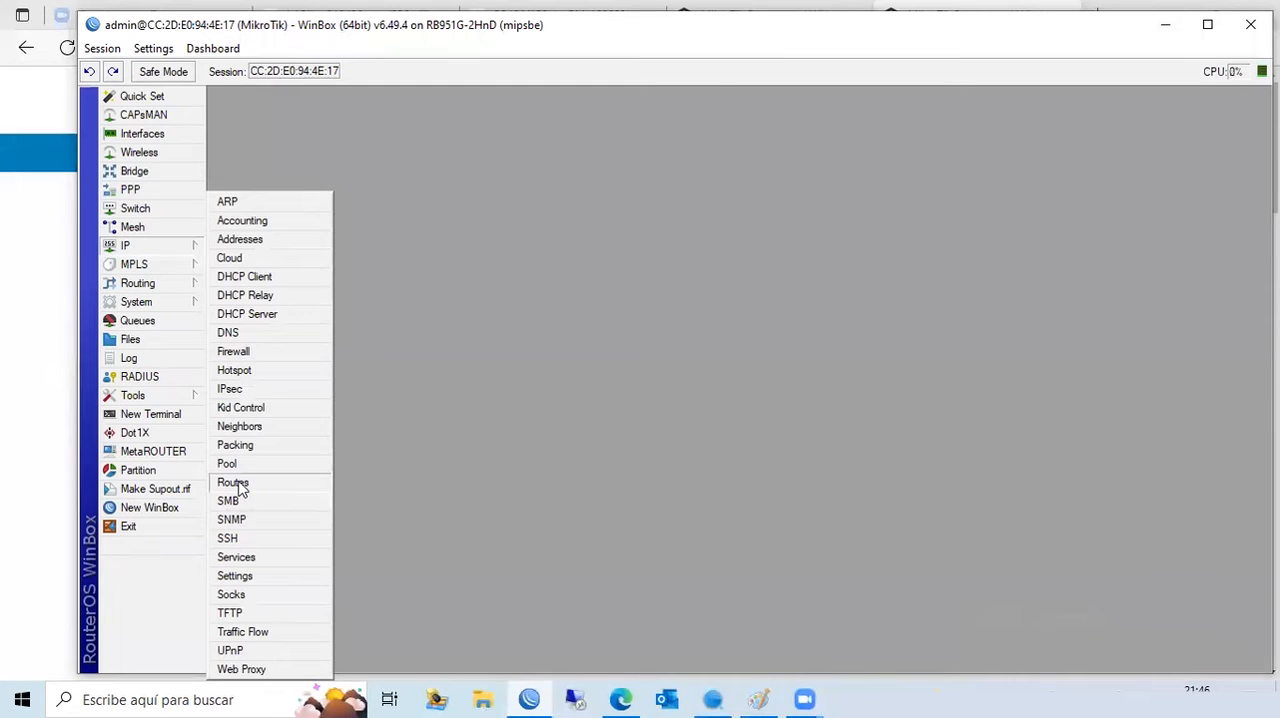
{"action": "left_click", "coordinate": [234, 483]}
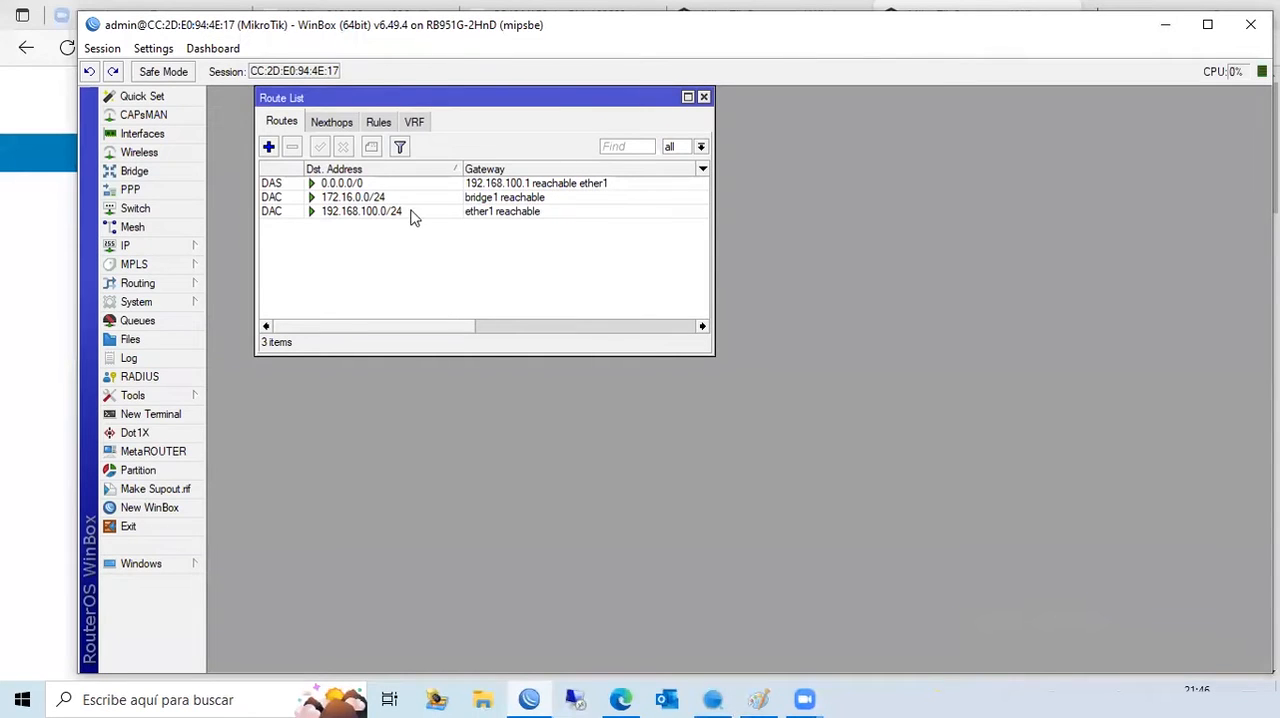
{"action": "left_click", "coordinate": [489, 186]}
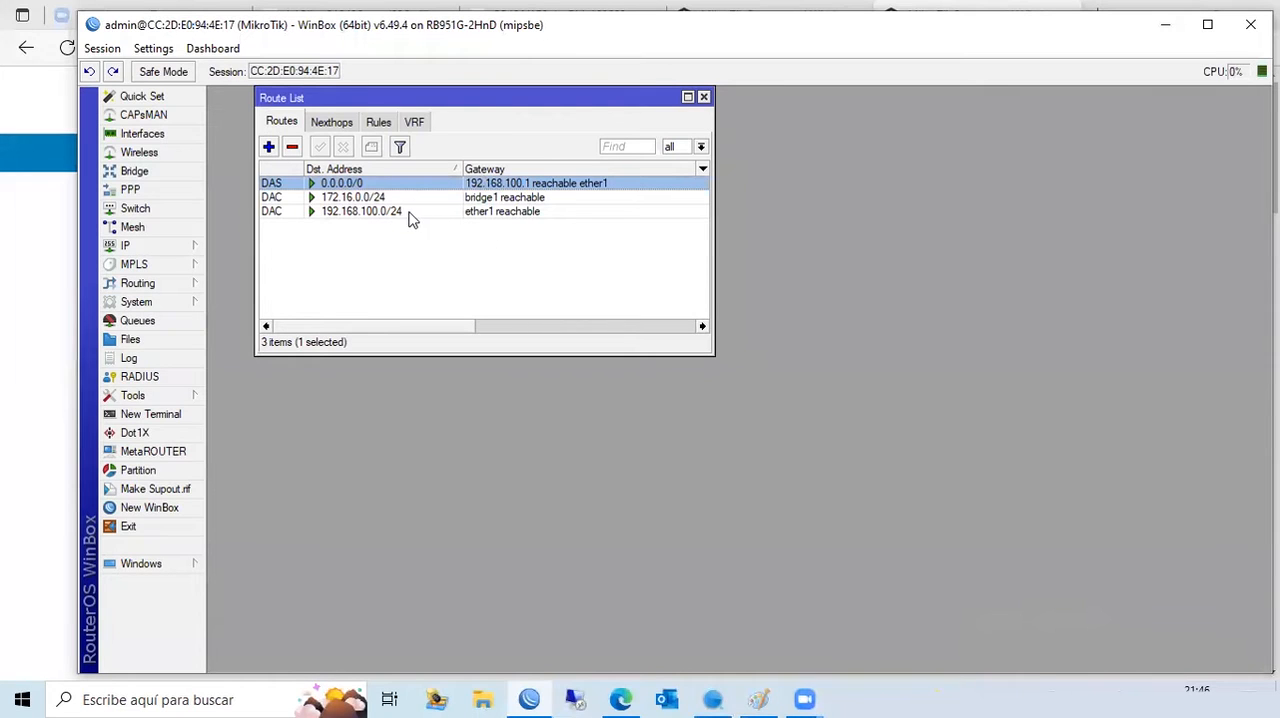
{"action": "double_click", "coordinate": [383, 186]}
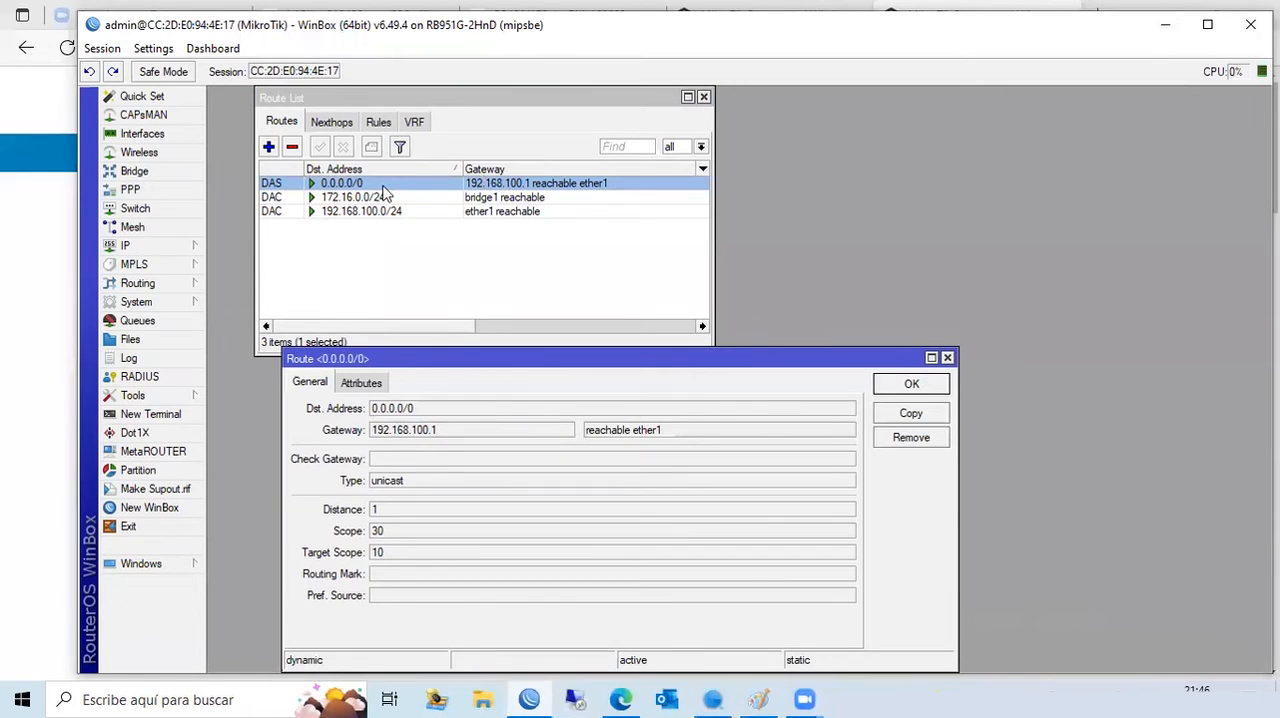
{"action": "left_click_drag", "start_coordinate": [460, 358], "coordinate": [452, 249]}
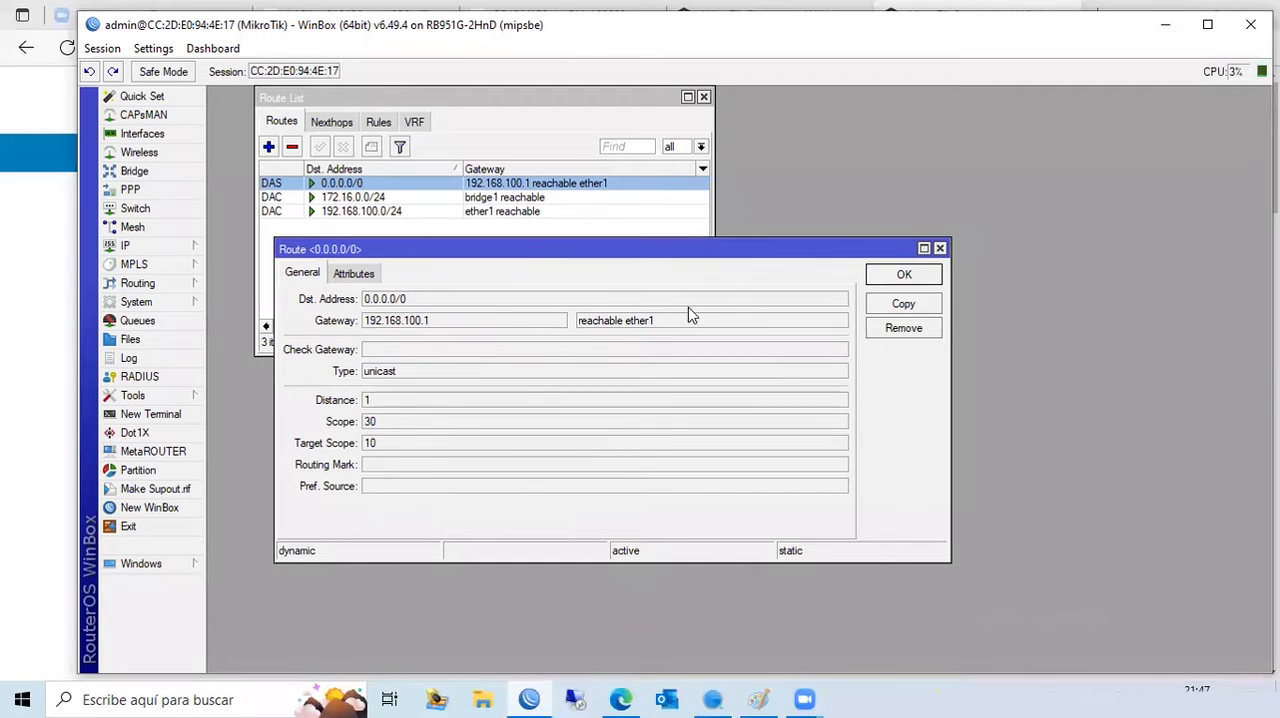
{"action": "left_click", "coordinate": [940, 249]}
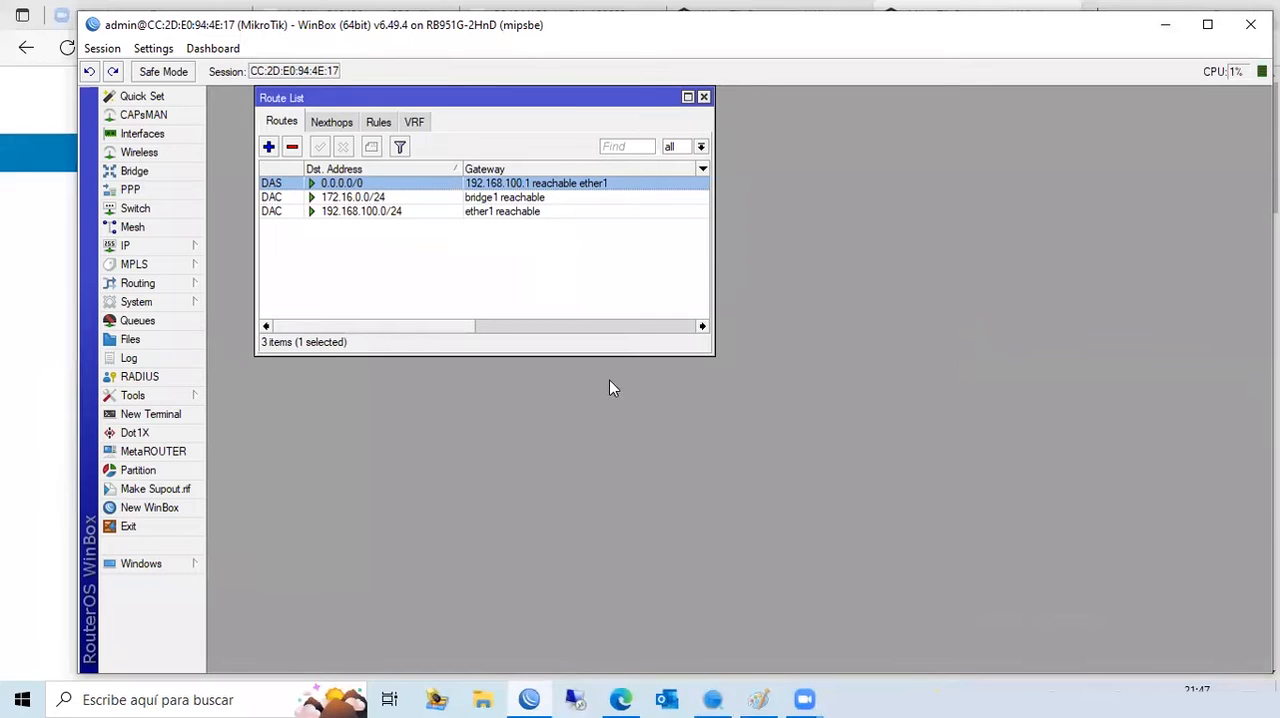
{"action": "left_click_drag", "start_coordinate": [712, 352], "coordinate": [775, 403]}
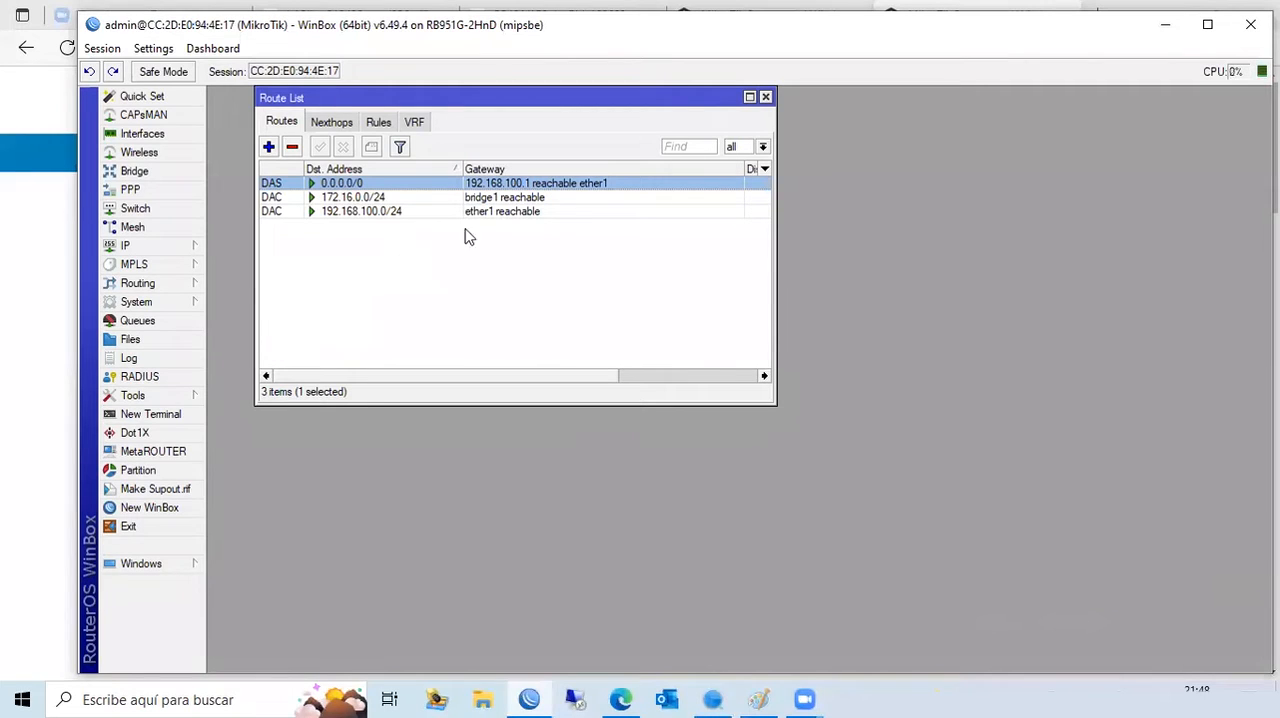
{"action": "left_click", "coordinate": [765, 97]}
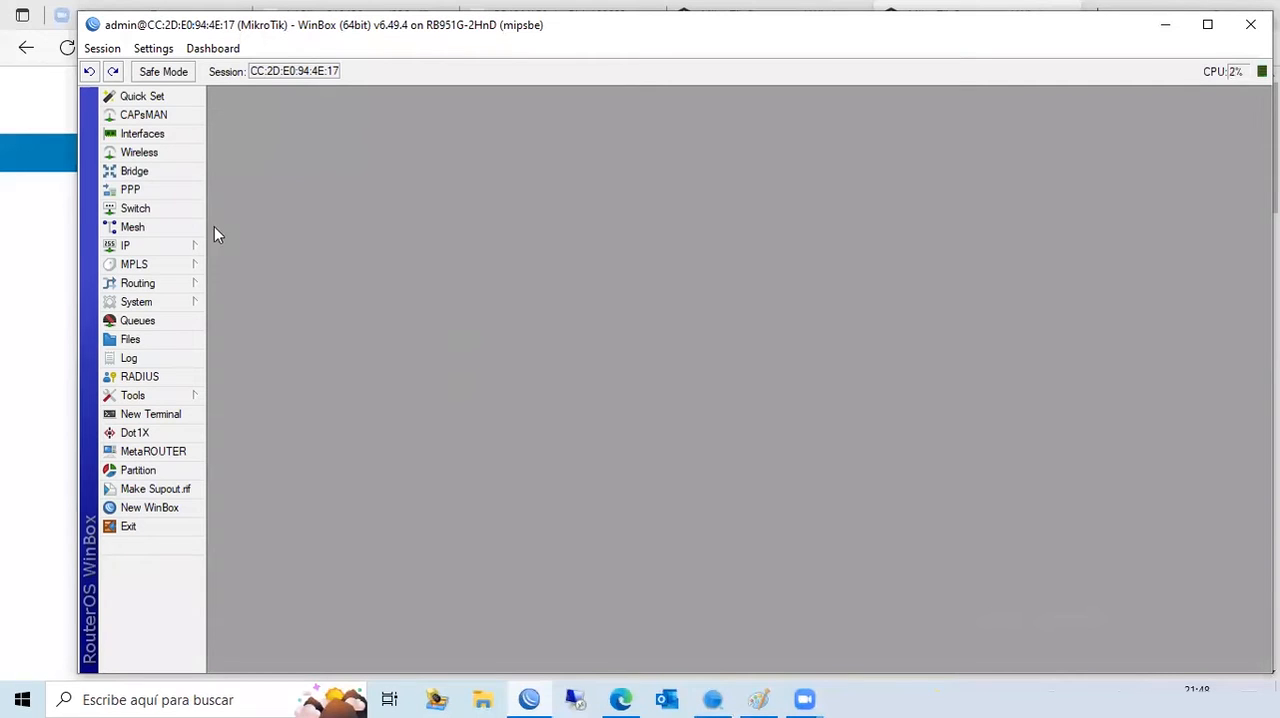
- Display the bridge's hosts table and the IP route list side by side
{"action": "left_click", "coordinate": [135, 172]}
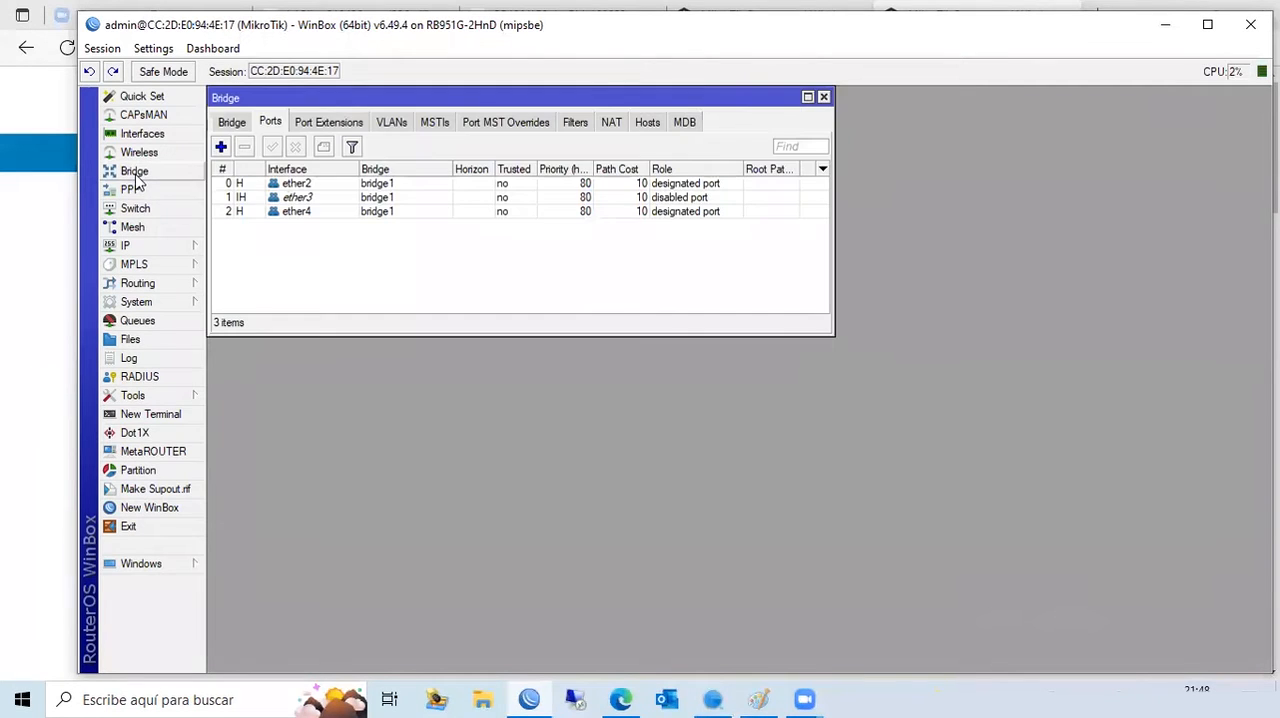
{"action": "left_click", "coordinate": [648, 123]}
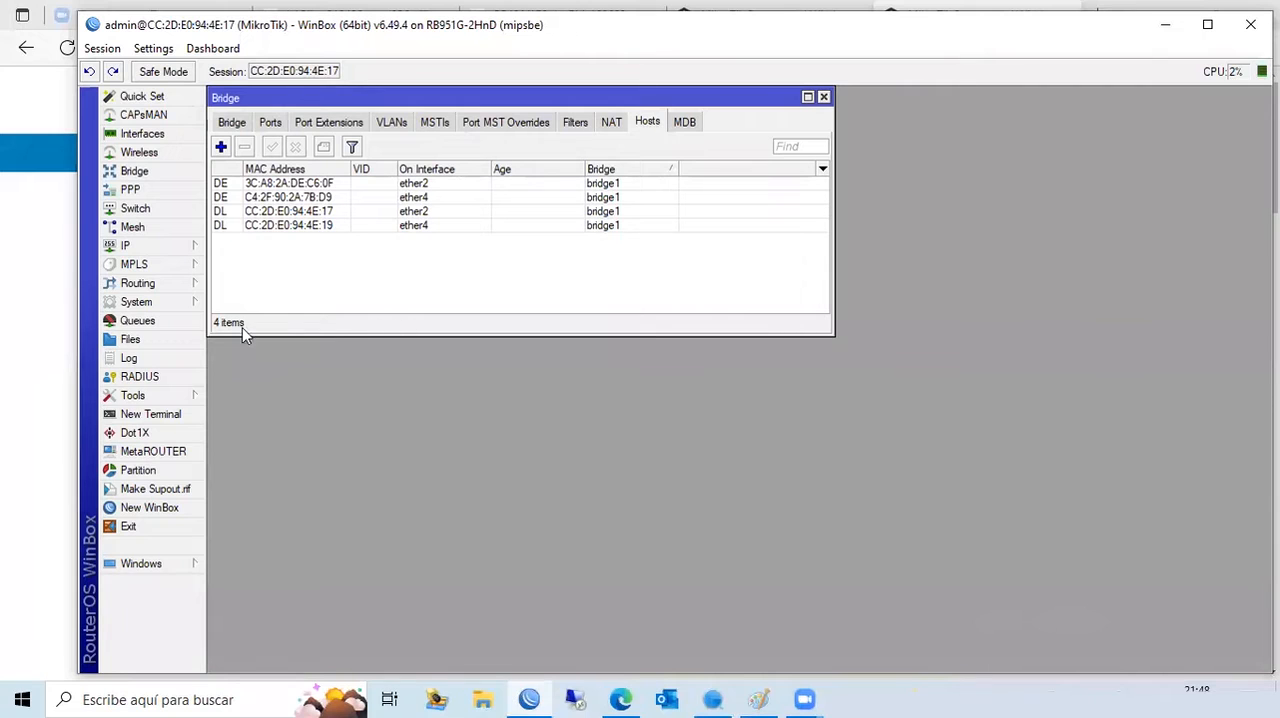
{"action": "left_click", "coordinate": [180, 250]}
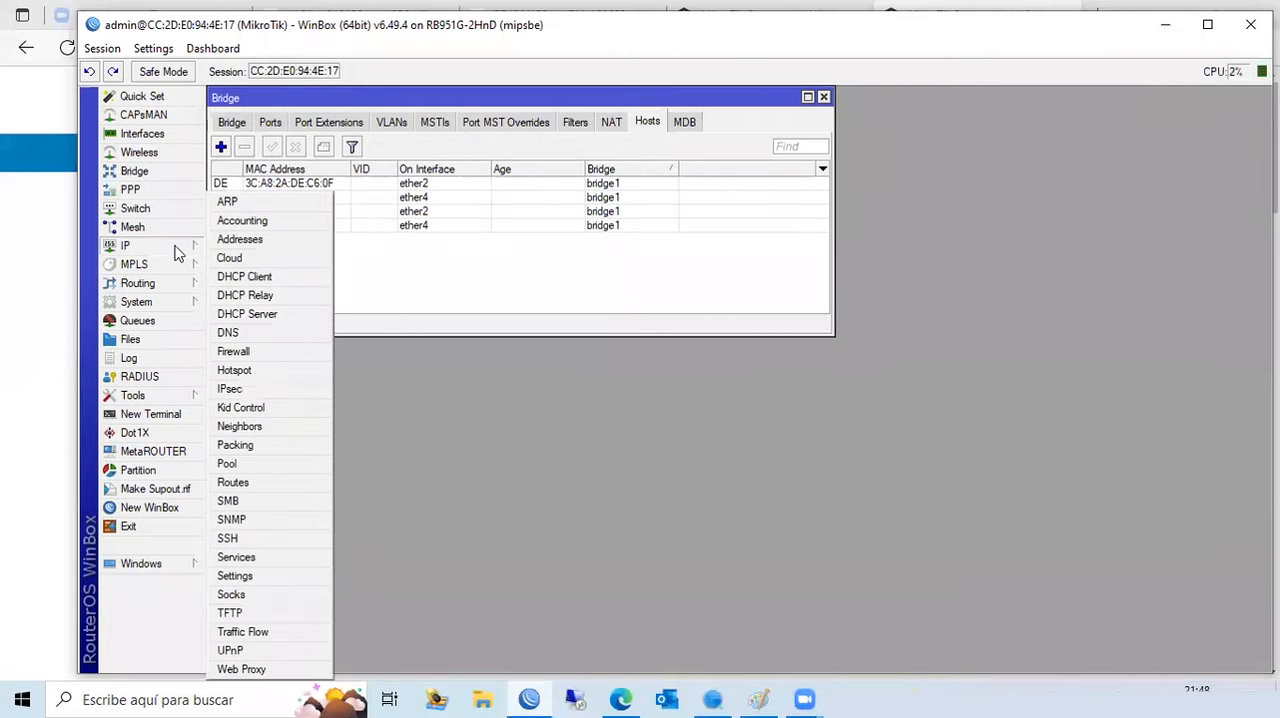
{"action": "left_click", "coordinate": [264, 484]}
{"action": "left_click_drag", "start_coordinate": [401, 98], "coordinate": [787, 240]}
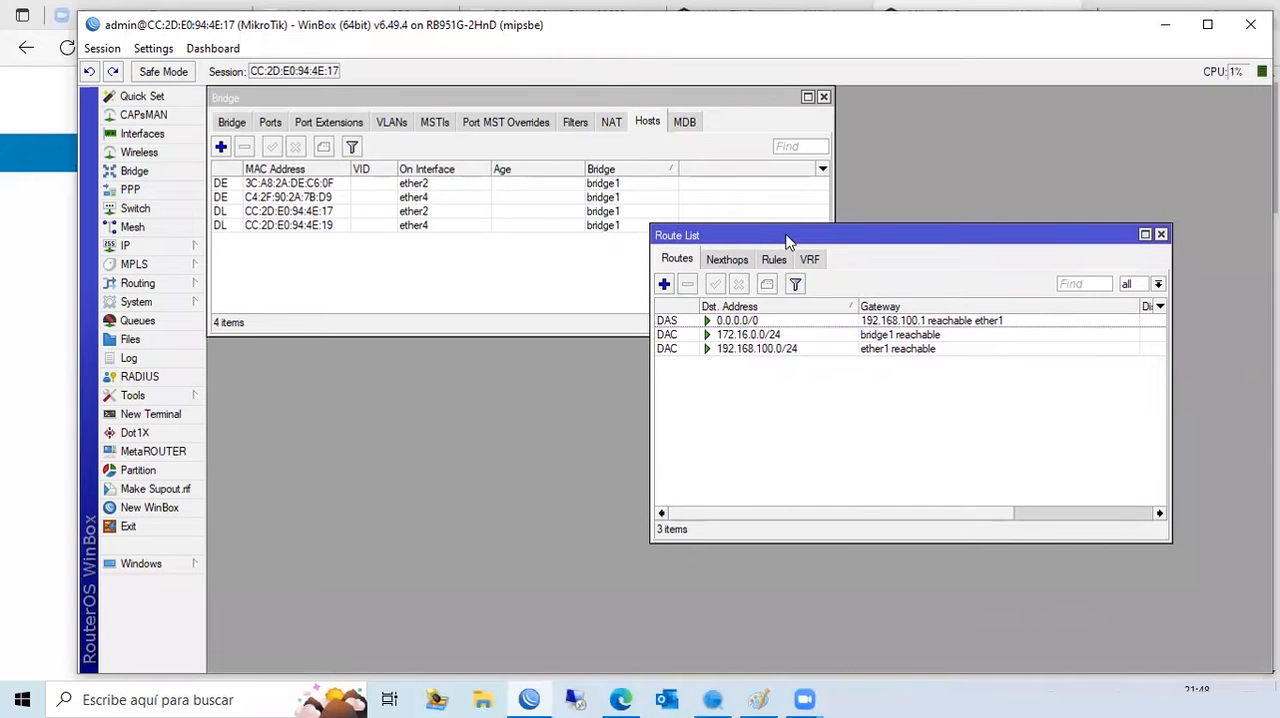
- Compare the 172.16.0.0/24 route with the external host entry on ether4 in the bridge hosts table, keeping both windows unobstructed
{"action": "left_click", "coordinate": [773, 336]}
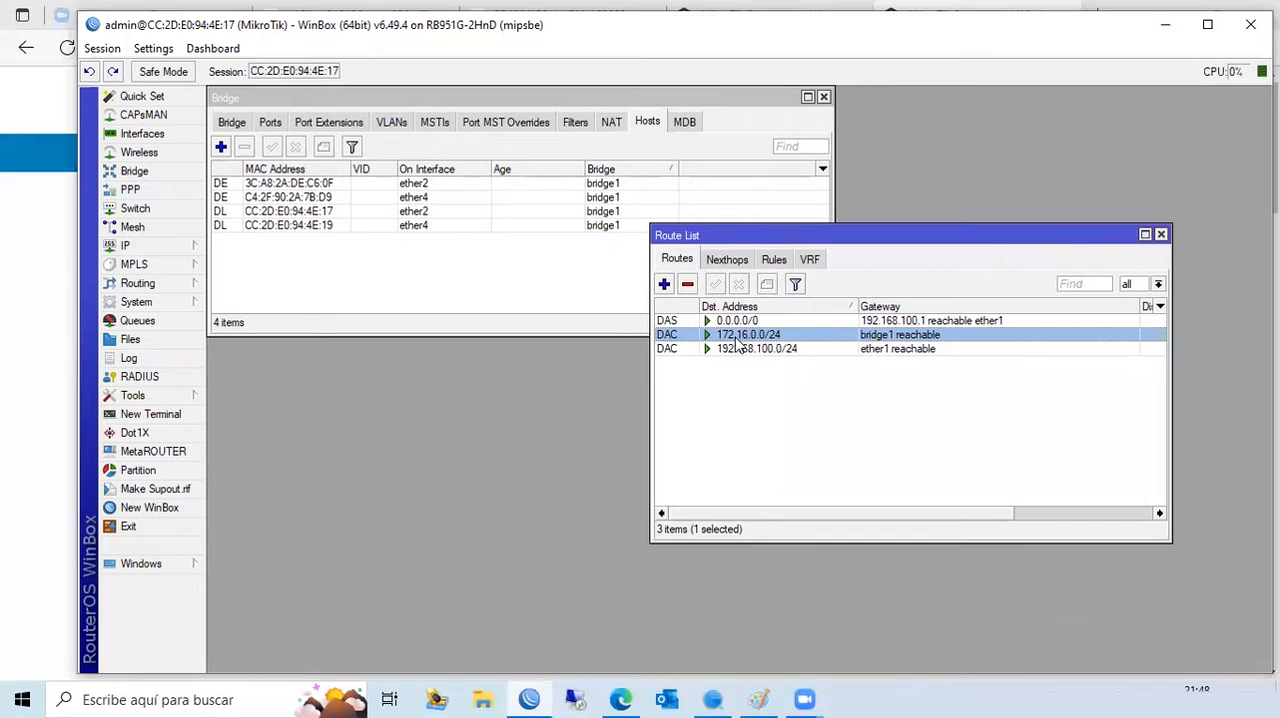
{"action": "mouse_move", "coordinate": [744, 344]}
{"action": "left_click", "coordinate": [287, 198]}
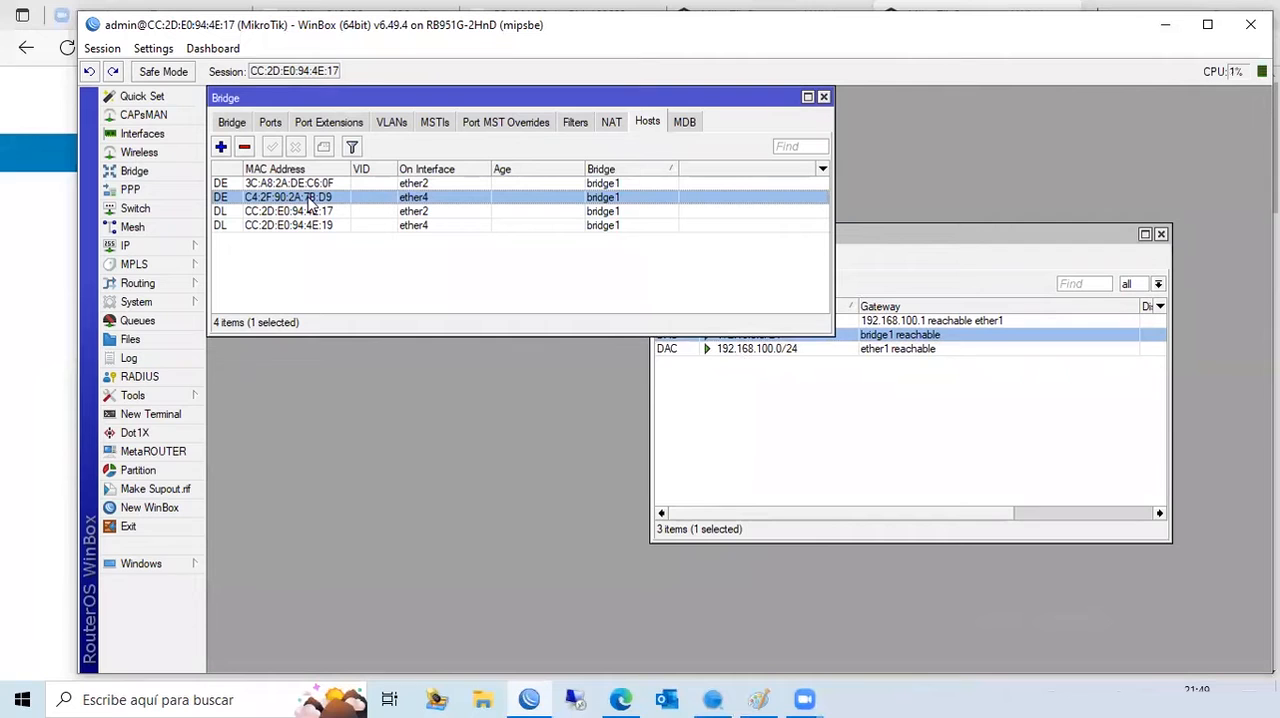
{"action": "left_click_drag", "start_coordinate": [917, 236], "coordinate": [957, 362]}
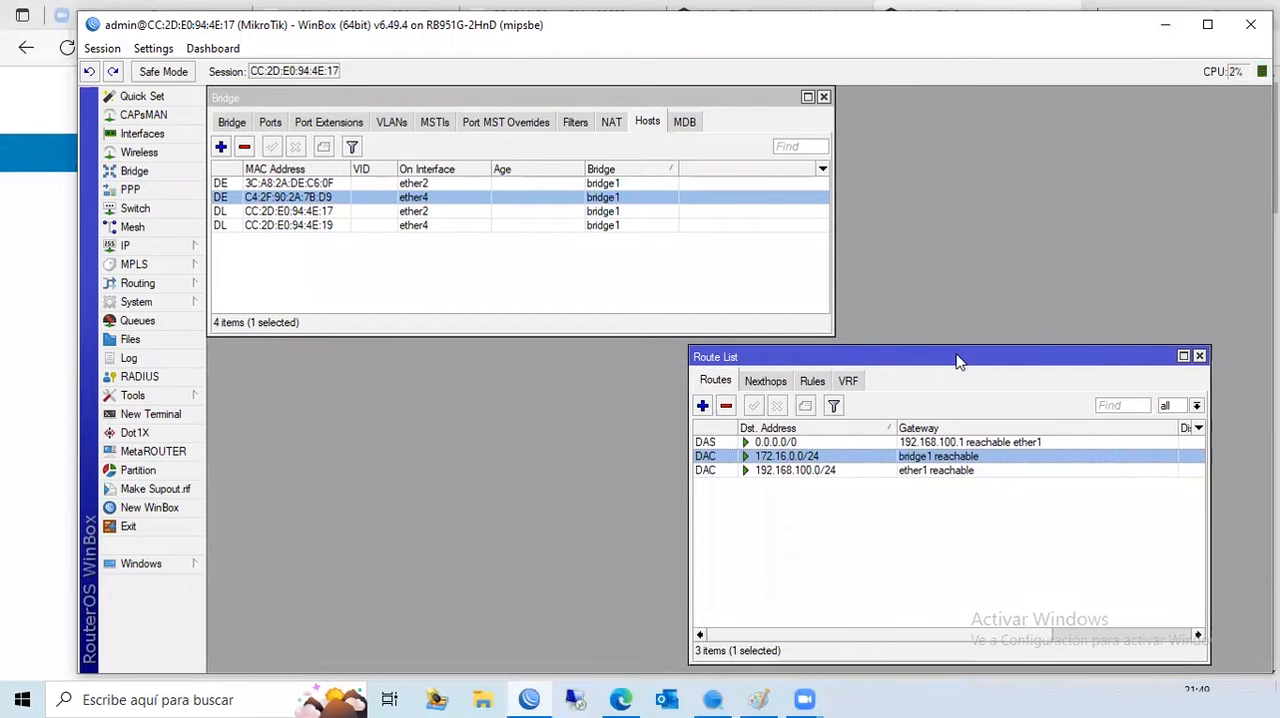
- Minimize the open windows to reach the desktop and launch Wireshark
{"action": "left_click", "coordinate": [1164, 32]}
{"action": "left_click", "coordinate": [1166, 20]}
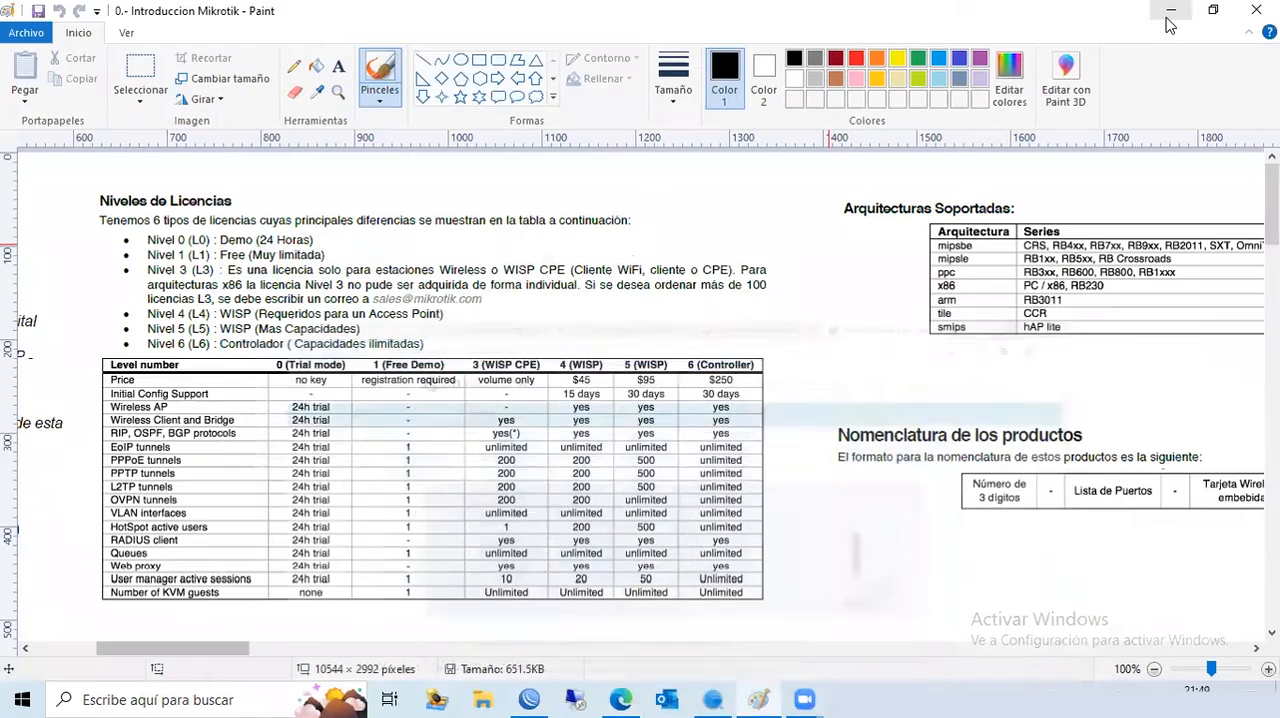
{"action": "left_click", "coordinate": [1169, 20]}
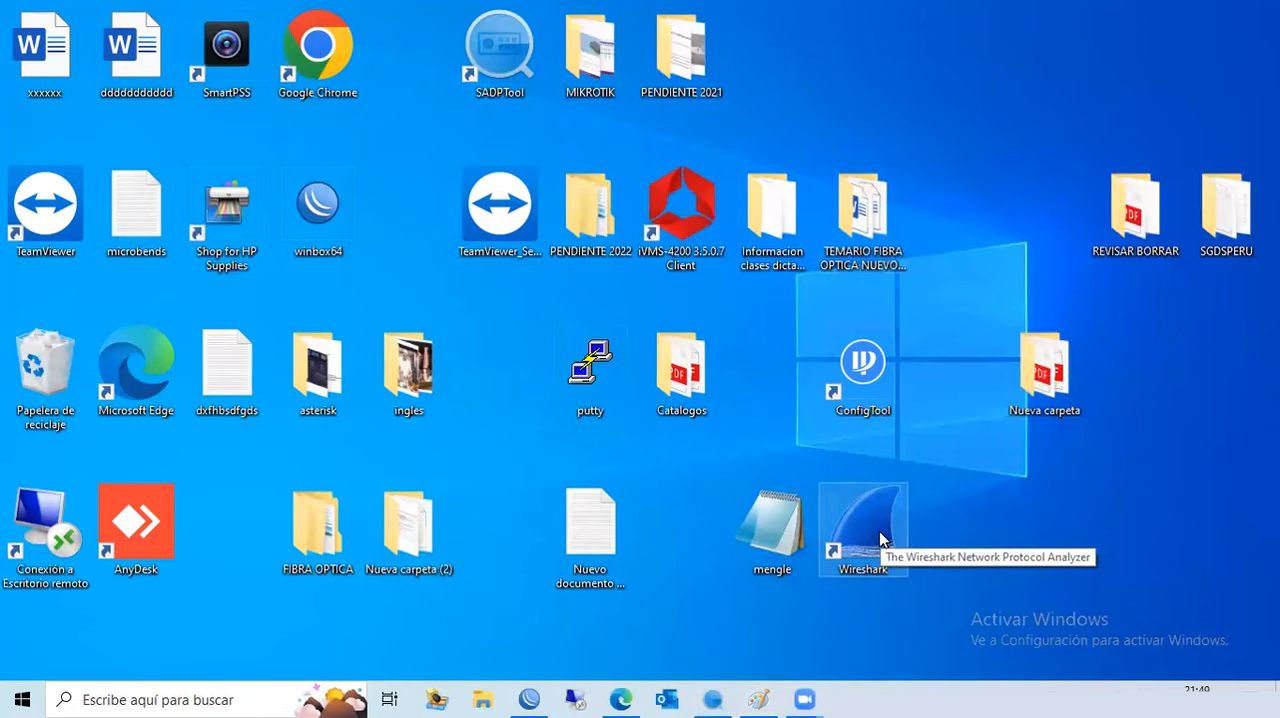
{"action": "left_click", "coordinate": [621, 698]}
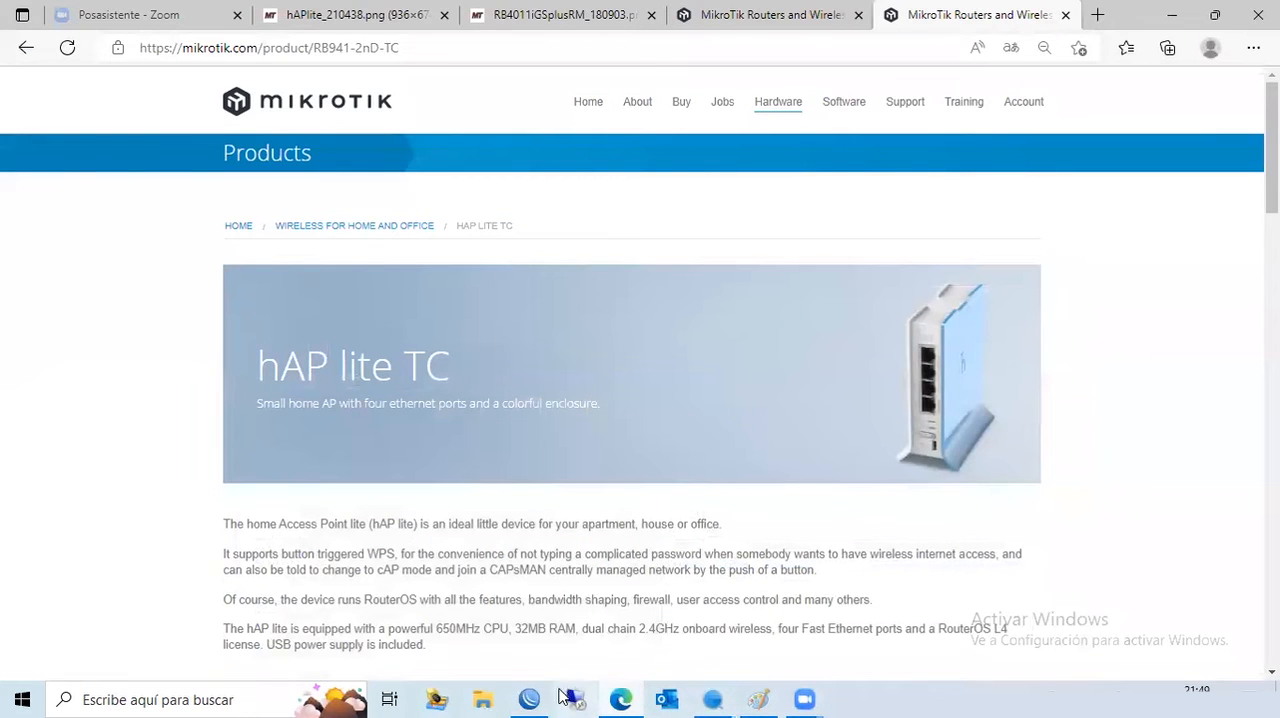
- Switch back to WinBox and examine the wlan1, ether2 and ether3 entries in the interface list
{"action": "left_click", "coordinate": [536, 697]}
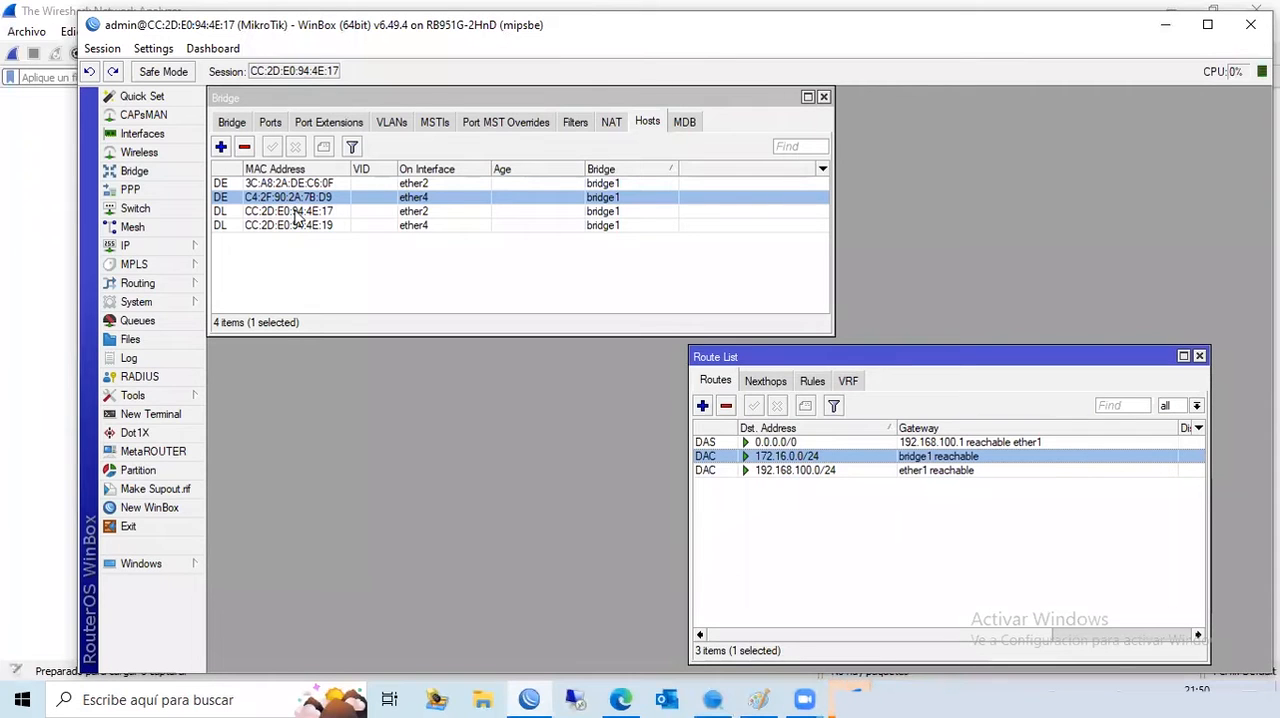
{"action": "left_click", "coordinate": [152, 134]}
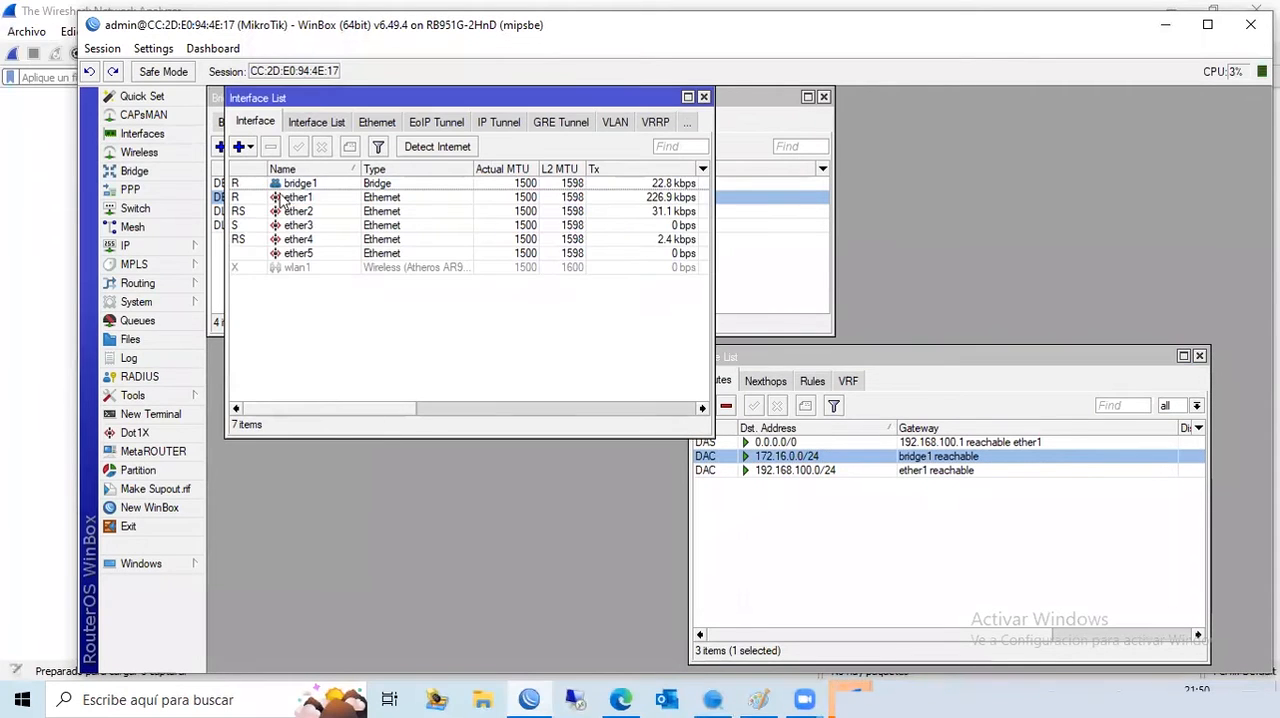
{"action": "left_click", "coordinate": [298, 267]}
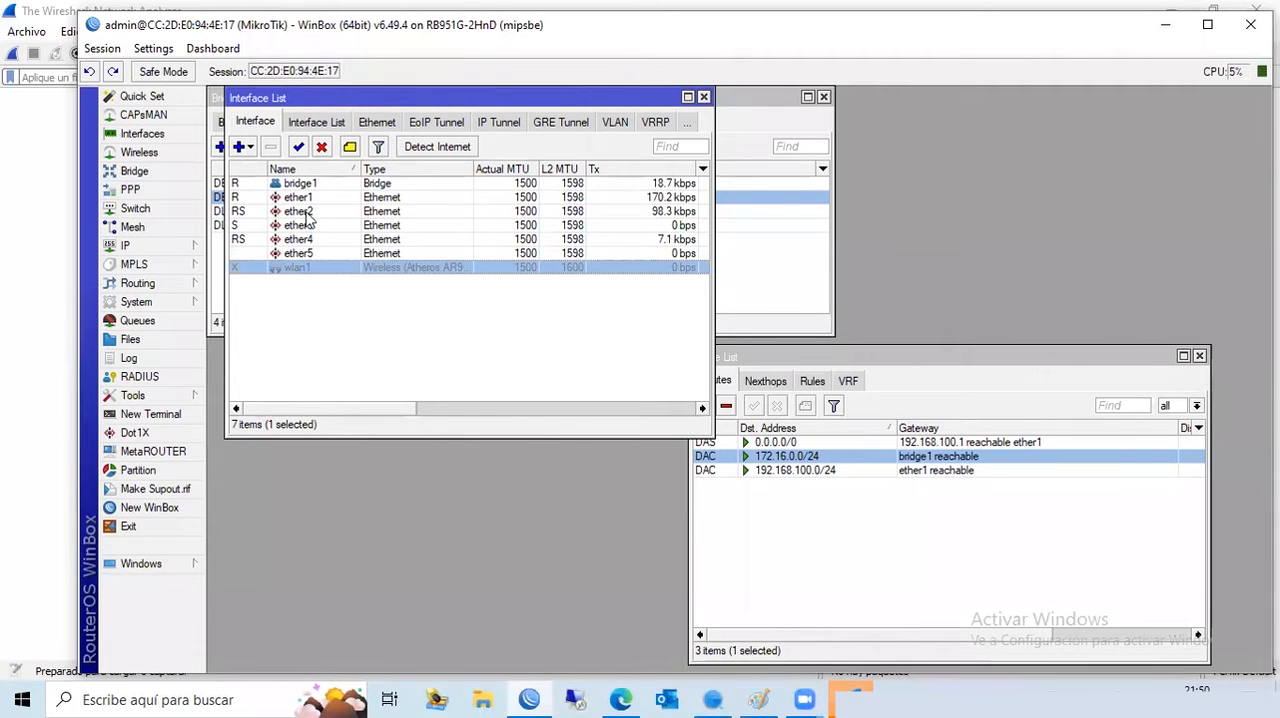
{"action": "left_click", "coordinate": [309, 212]}
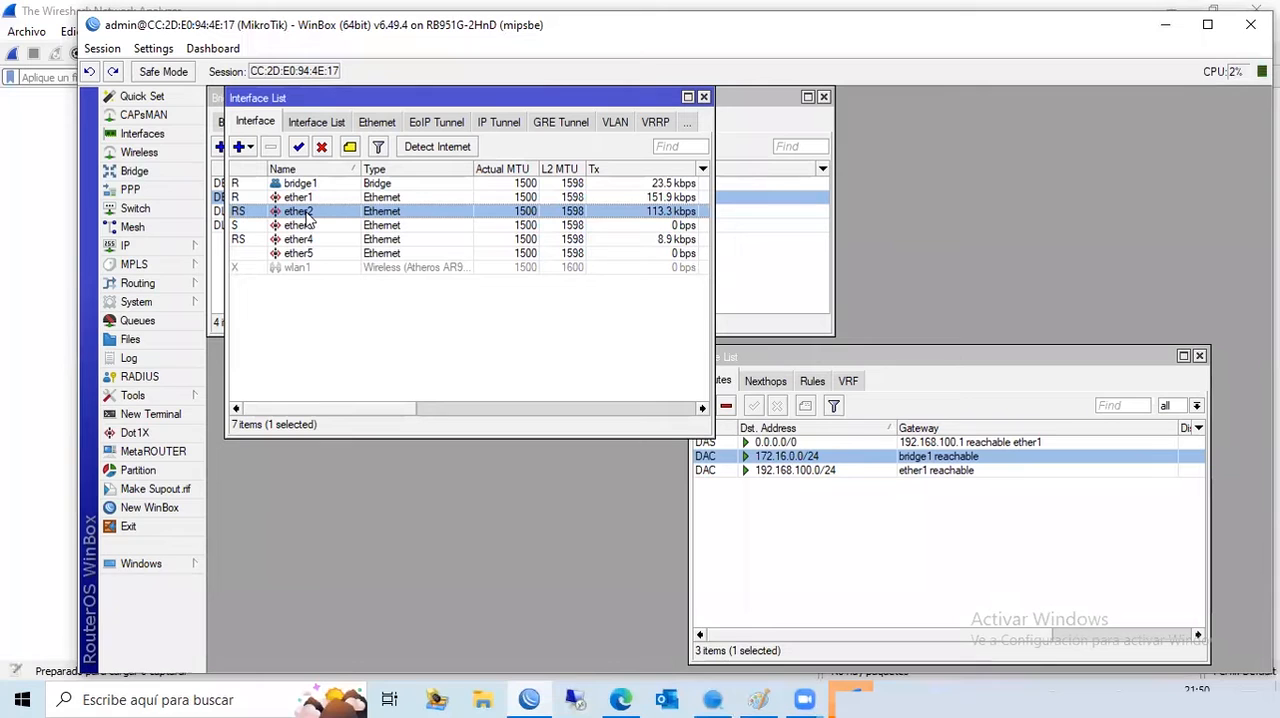
{"action": "left_click", "coordinate": [308, 227]}
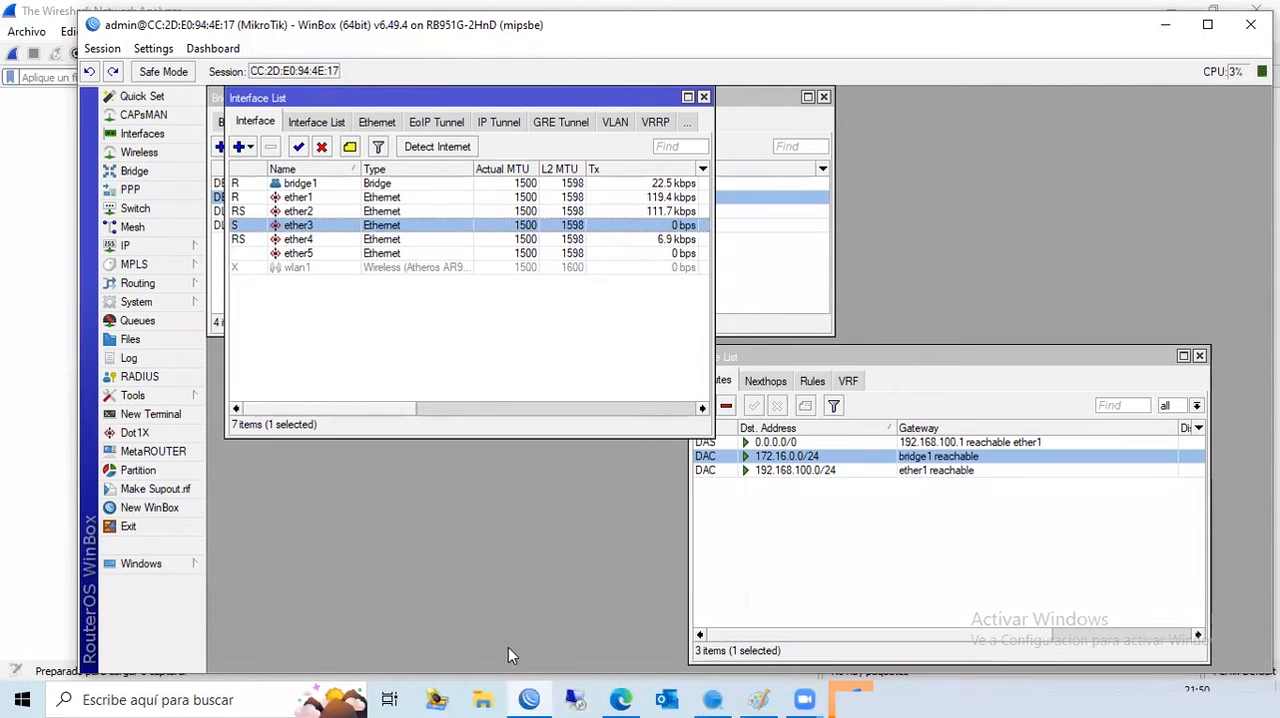
- Open the Windows Command Prompt, run getmac and highlight the computer's physical address in the output
{"action": "left_click", "coordinate": [200, 697]}
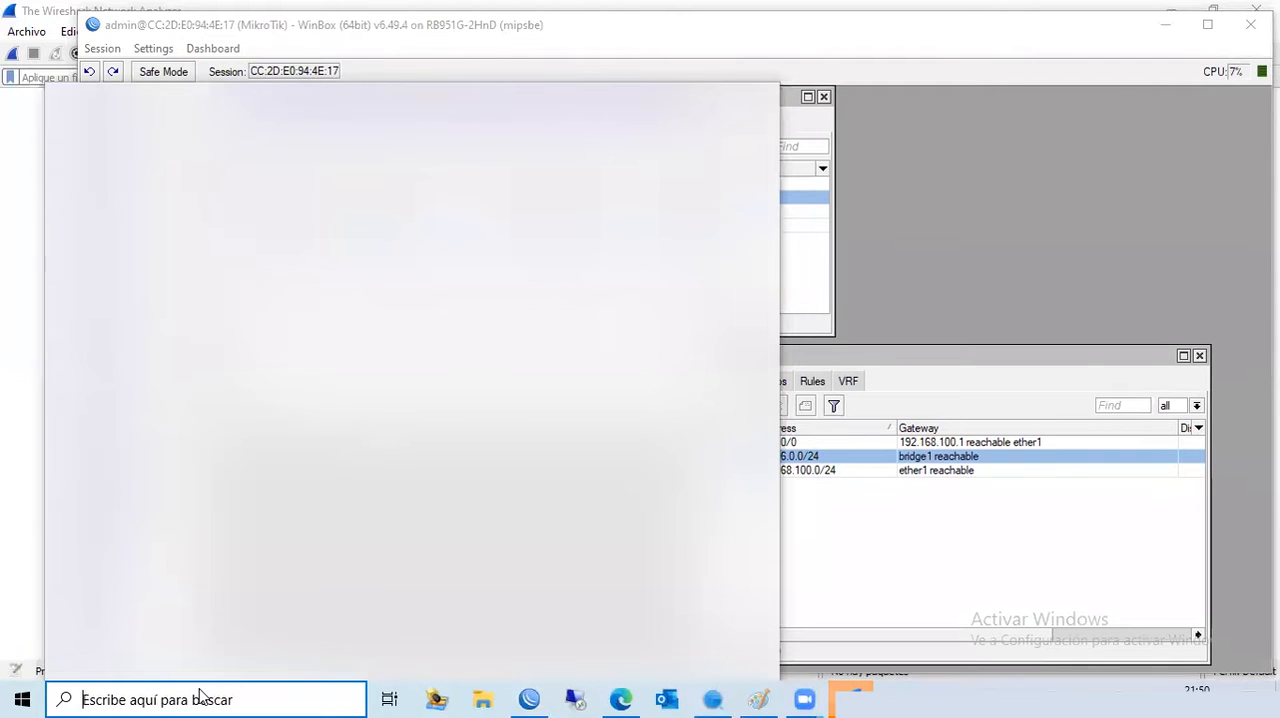
{"action": "type", "text": "CMD"}
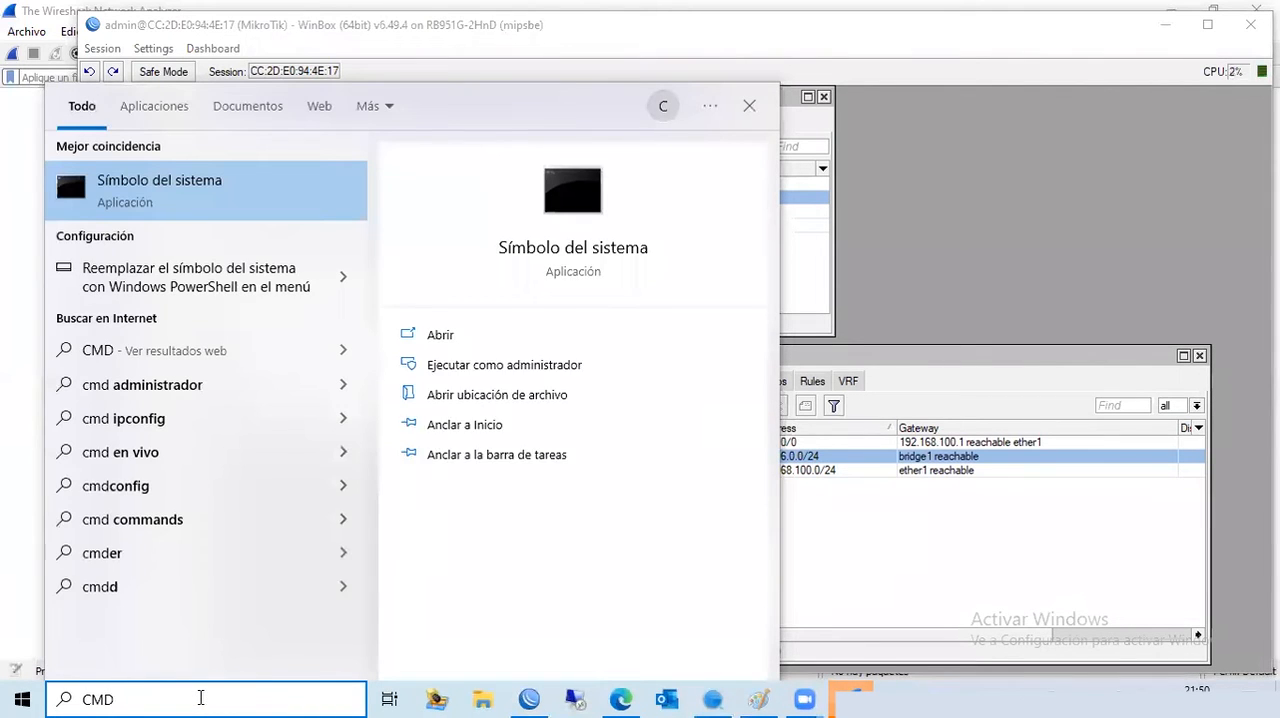
{"action": "left_click", "coordinate": [562, 204]}
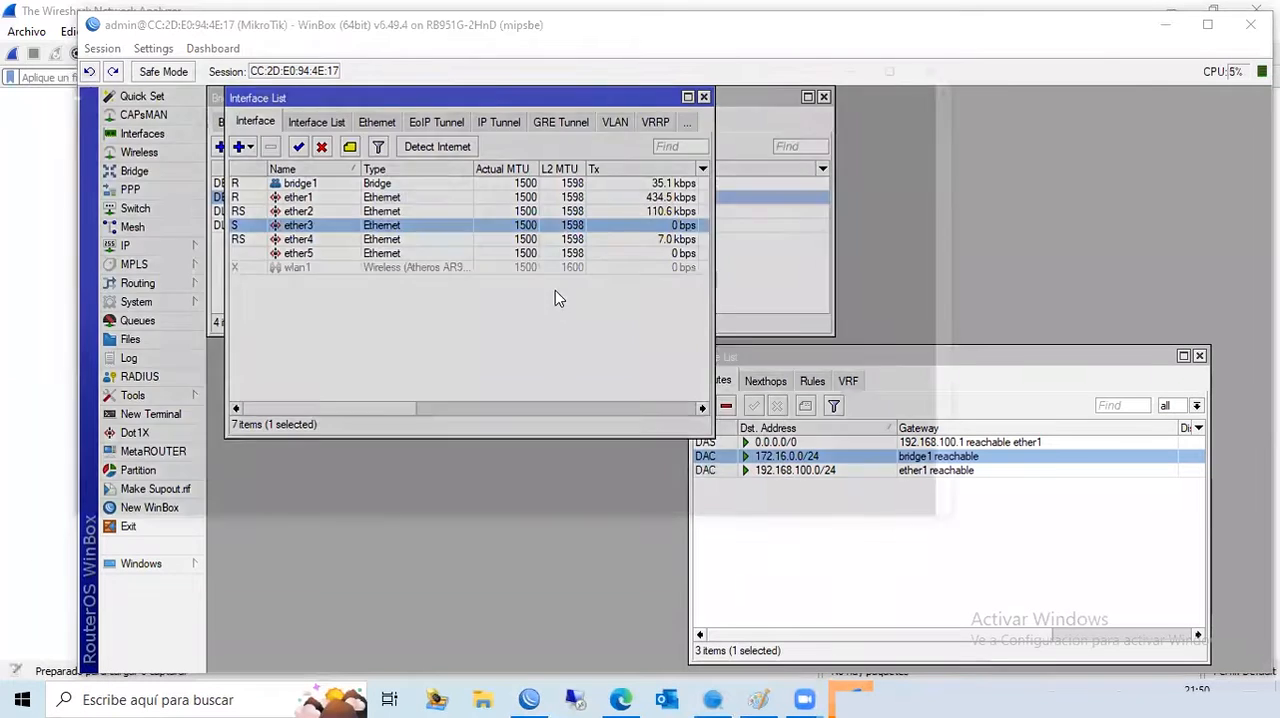
{"action": "type", "text": "getmac"}
{"action": "key", "text": "Return"}
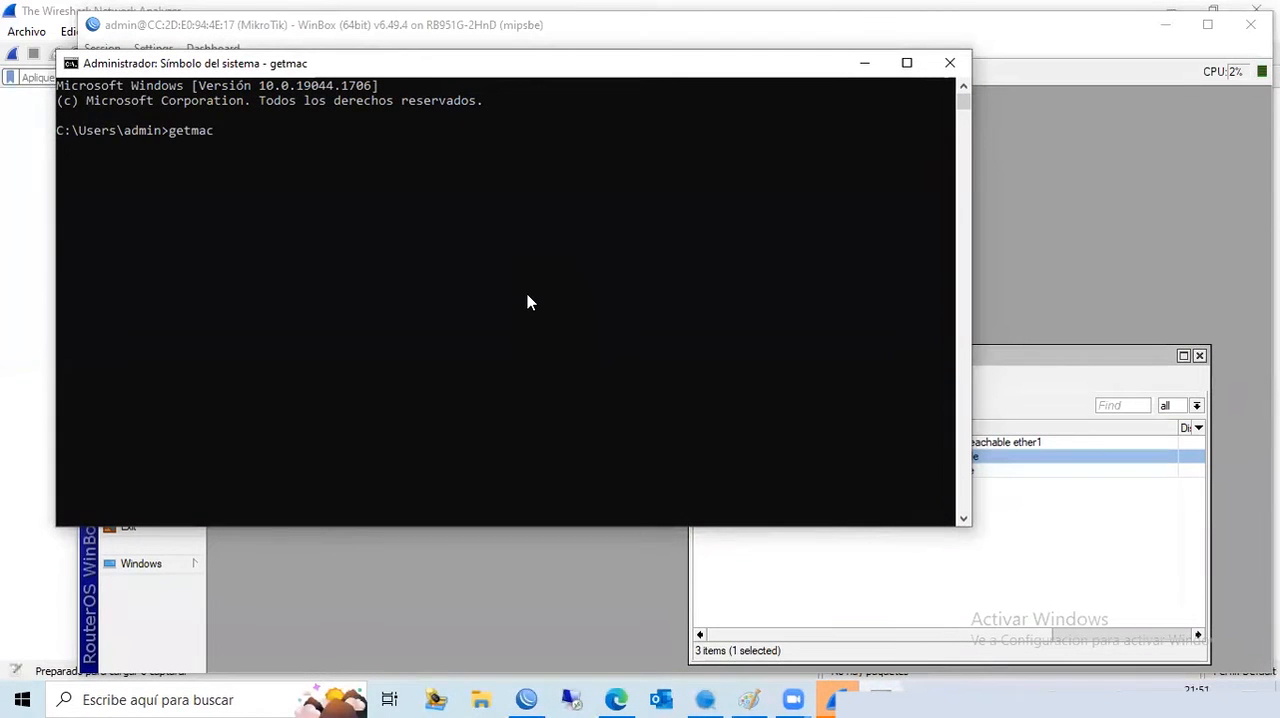
{"action": "left_click_drag", "start_coordinate": [182, 206], "coordinate": [58, 208]}
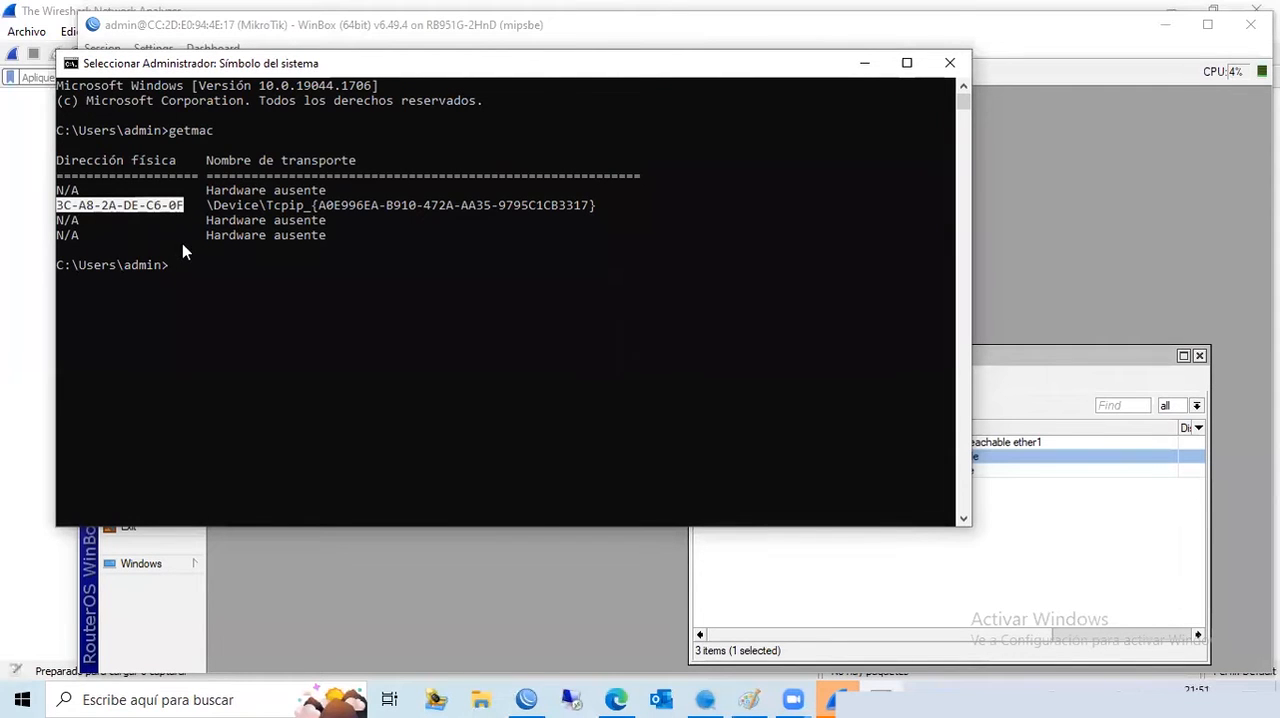
- Switch to SADP, refresh the online device list and examine the IPv4 address of the DS-2CD1410F-I camera
{"action": "left_click", "coordinate": [706, 698]}
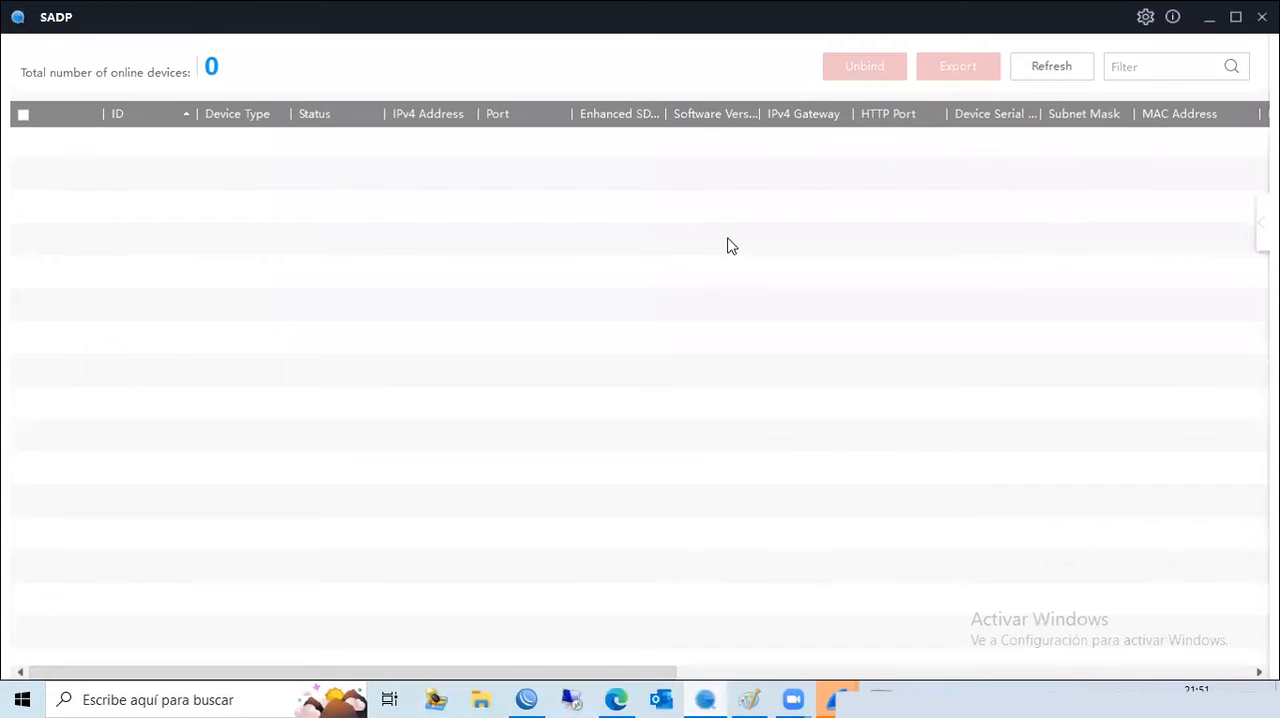
{"action": "left_click", "coordinate": [1050, 67]}
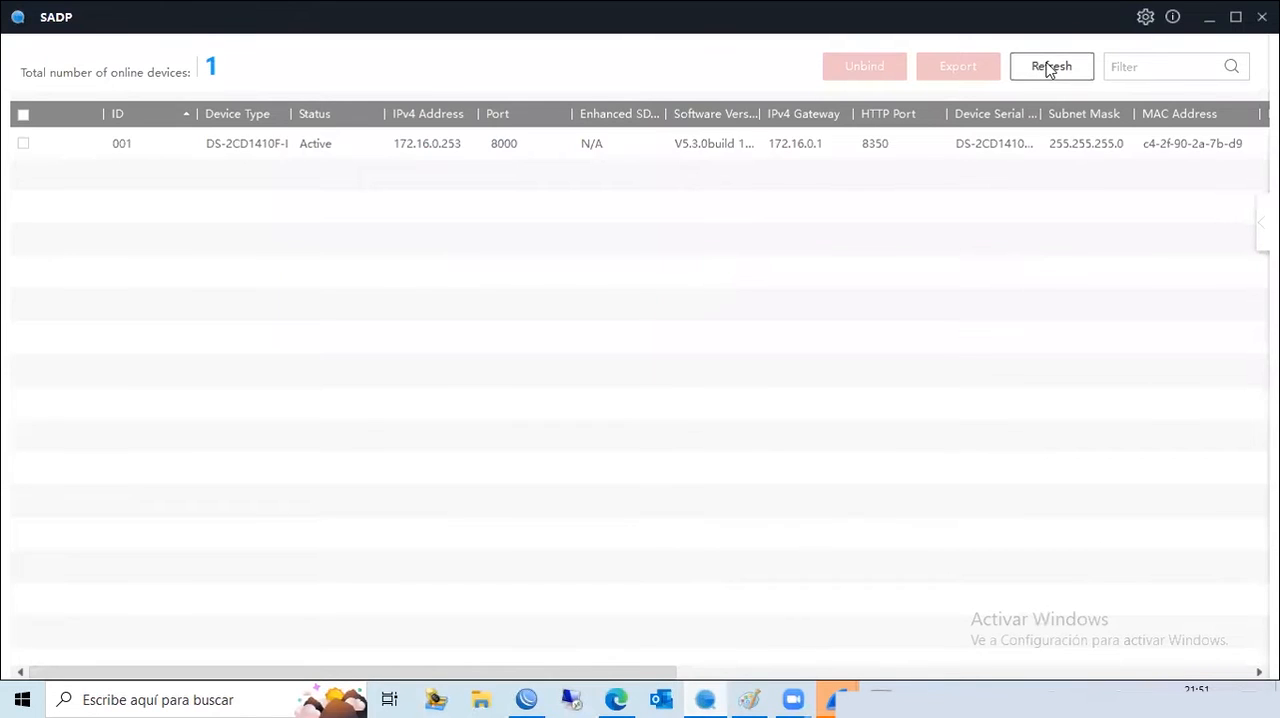
{"action": "left_click", "coordinate": [478, 152]}
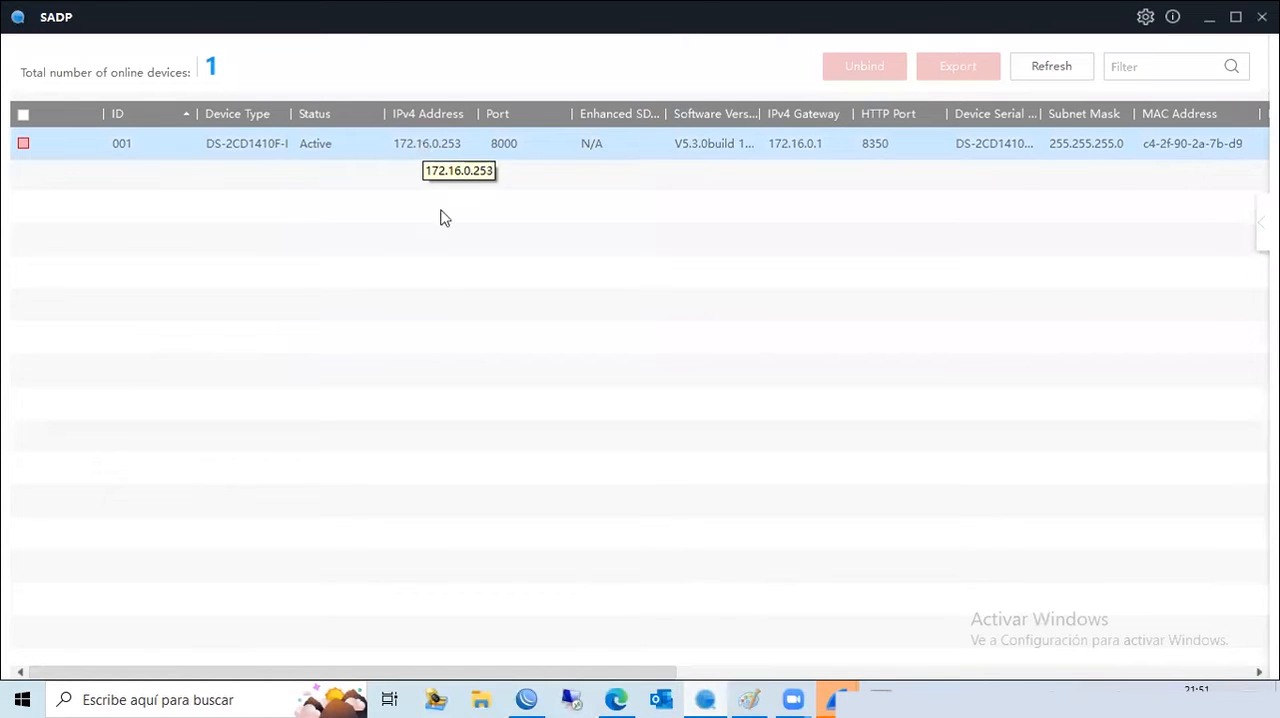
{"action": "left_click", "coordinate": [446, 216]}
{"action": "left_click", "coordinate": [437, 156]}
{"action": "left_click", "coordinate": [757, 193]}
{"action": "left_click", "coordinate": [405, 152]}
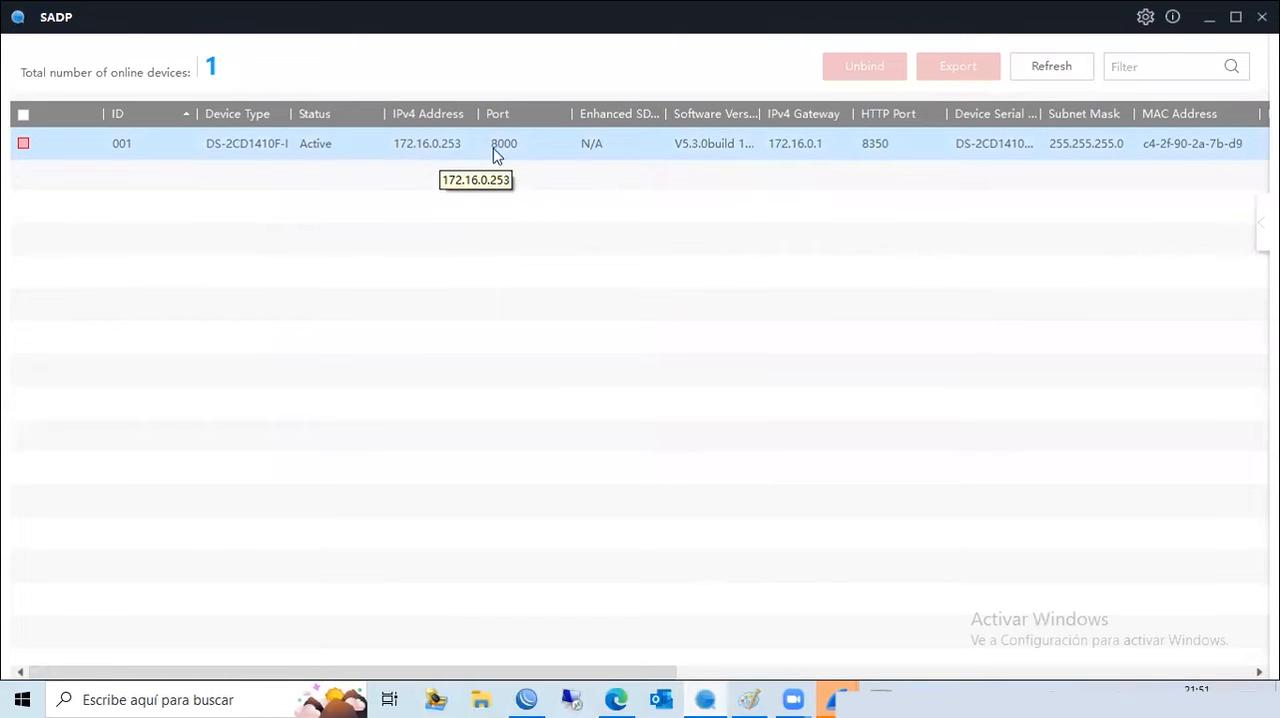
{"action": "left_click", "coordinate": [985, 160]}
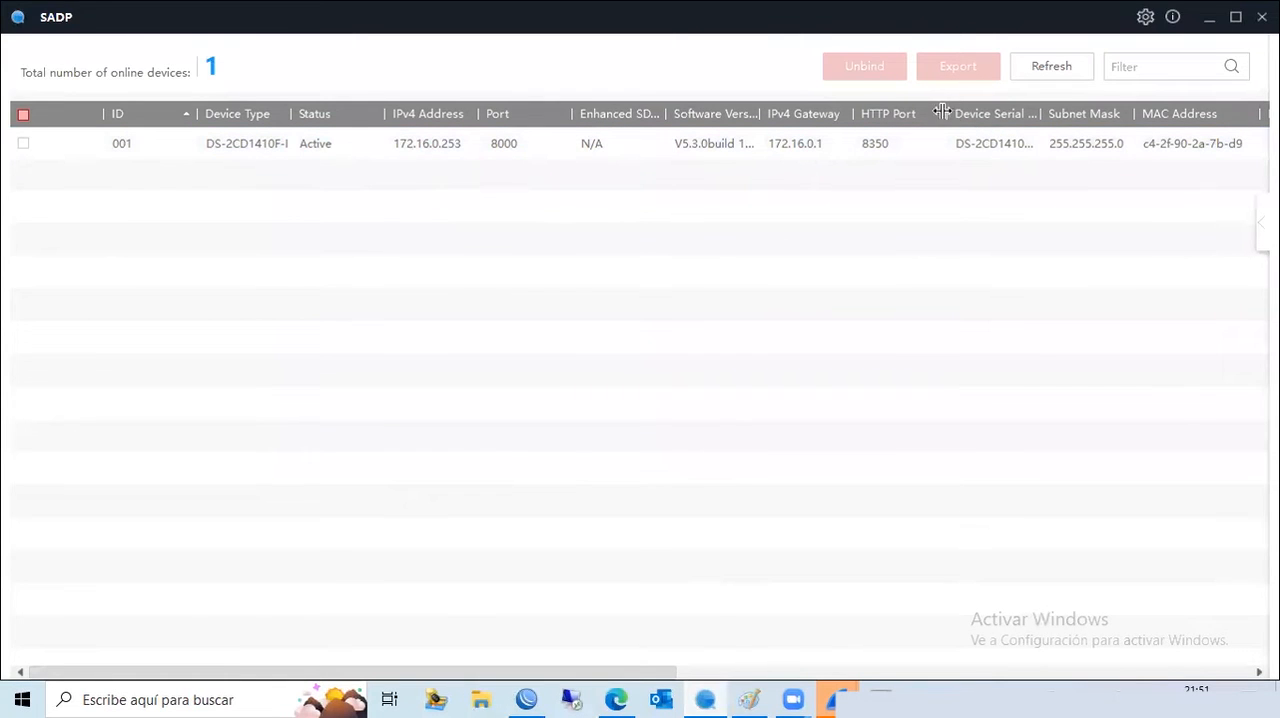
- Narrow the HTTP Port column and compare the camera's MAC address with the computer's physical address in Command Prompt
{"action": "left_click_drag", "start_coordinate": [942, 111], "coordinate": [911, 111]}
{"action": "left_click", "coordinate": [1015, 143]}
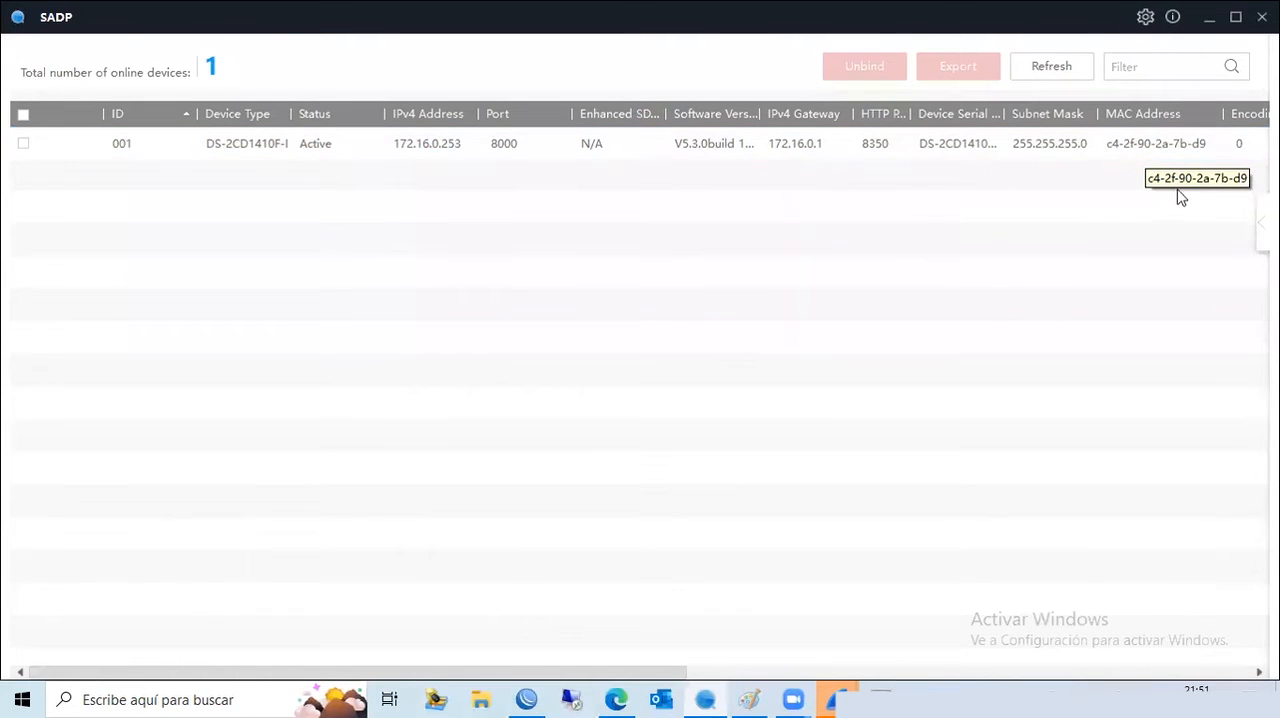
{"action": "left_click", "coordinate": [876, 691]}
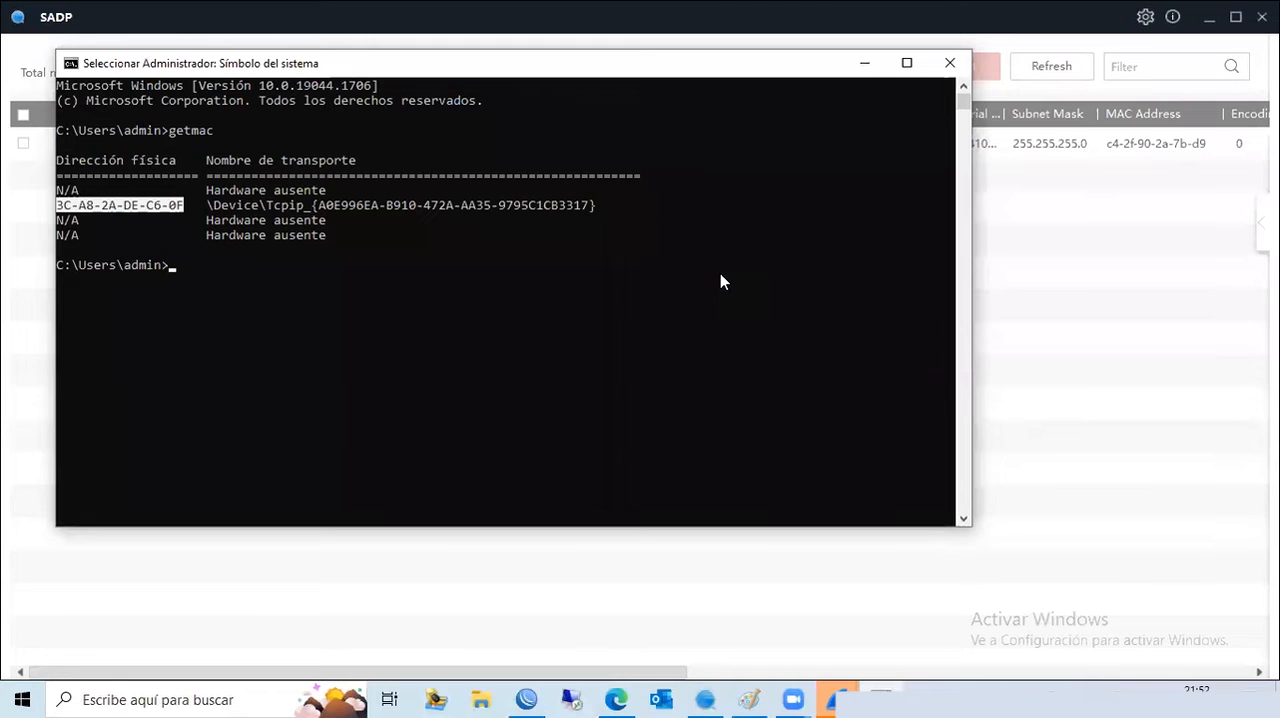
{"action": "left_click", "coordinate": [866, 64]}
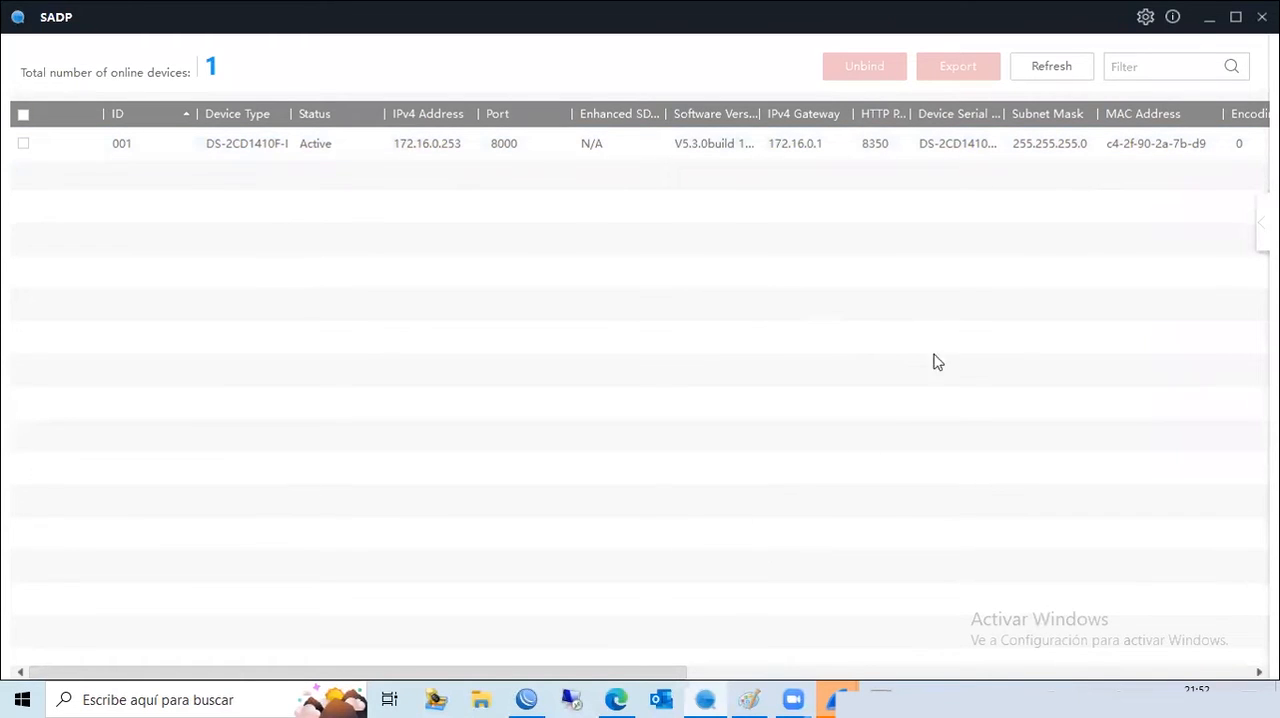
- Switch to WinBox, move the Interface List window clear of the bridge hosts table and examine the ether2 host entries
{"action": "left_click", "coordinate": [527, 698]}
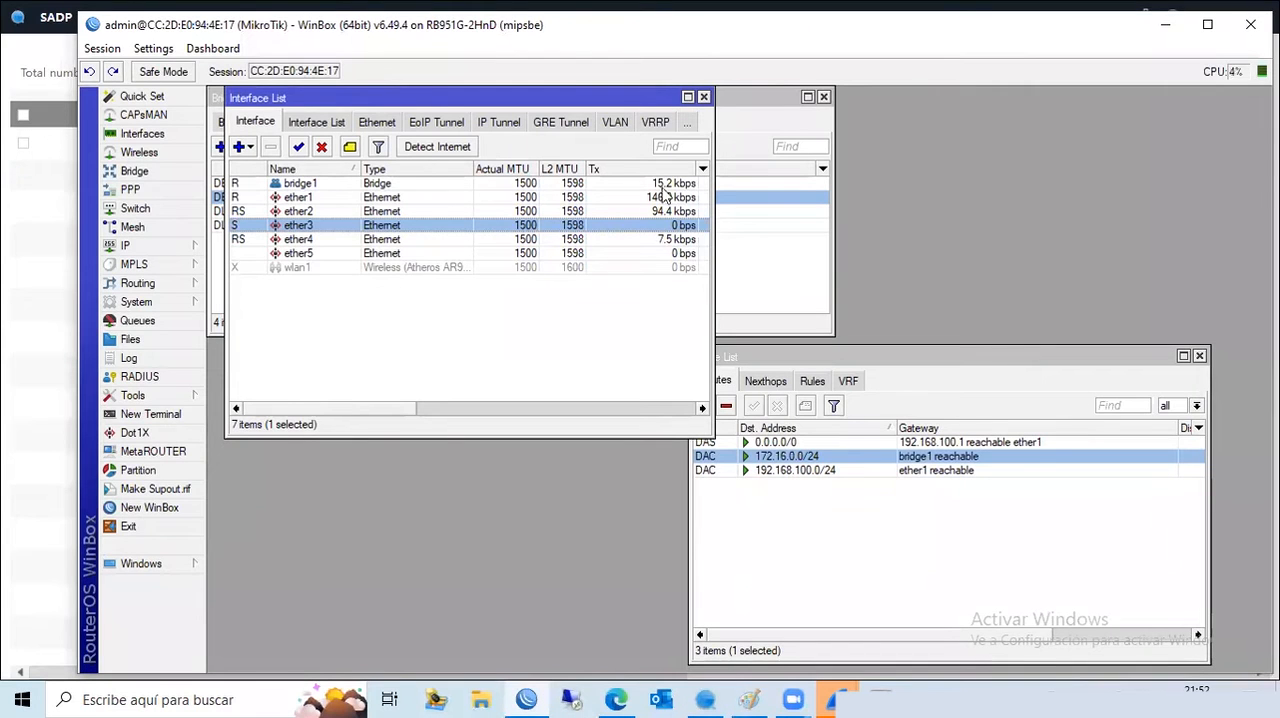
{"action": "left_click_drag", "start_coordinate": [555, 92], "coordinate": [526, 371]}
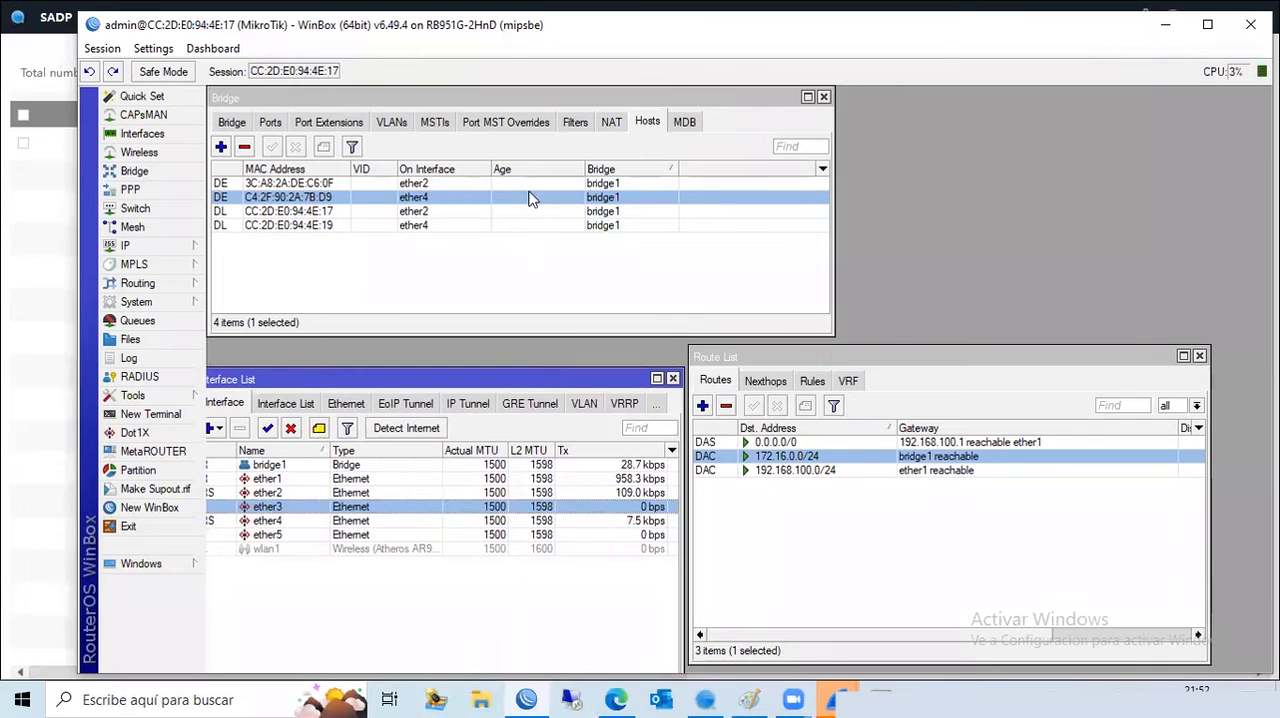
{"action": "left_click", "coordinate": [423, 212]}
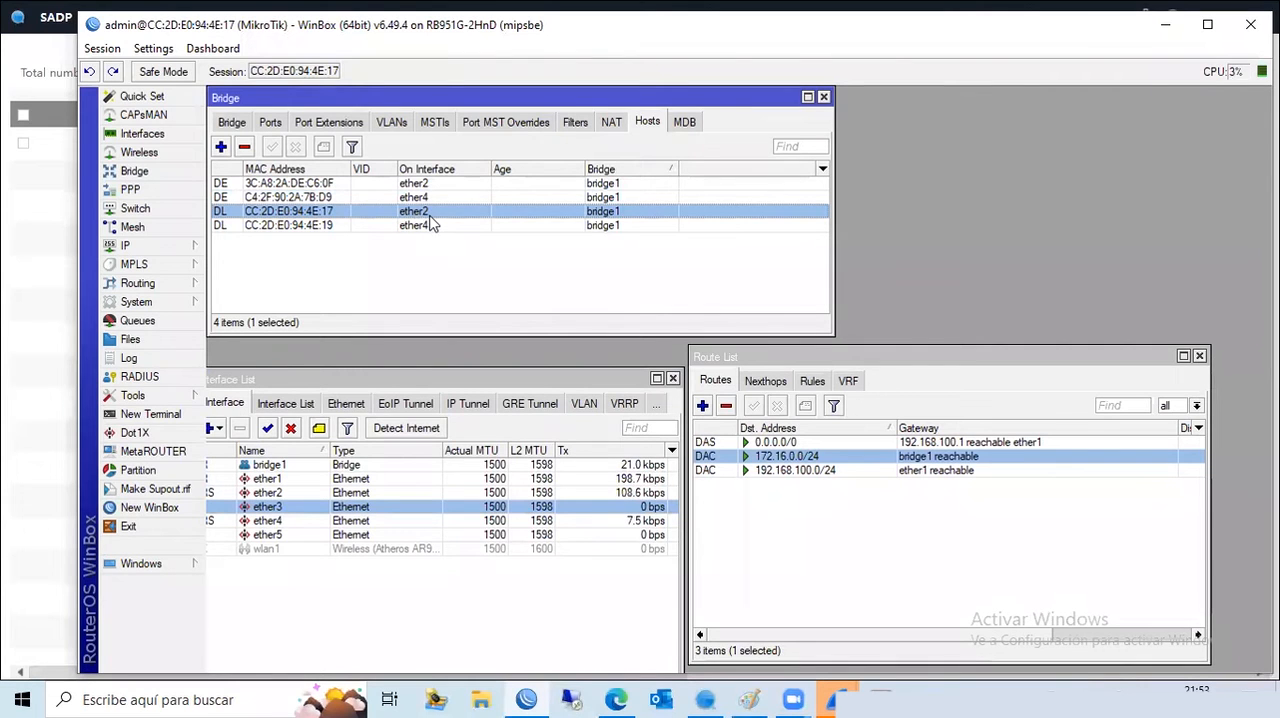
{"action": "left_click", "coordinate": [342, 185]}
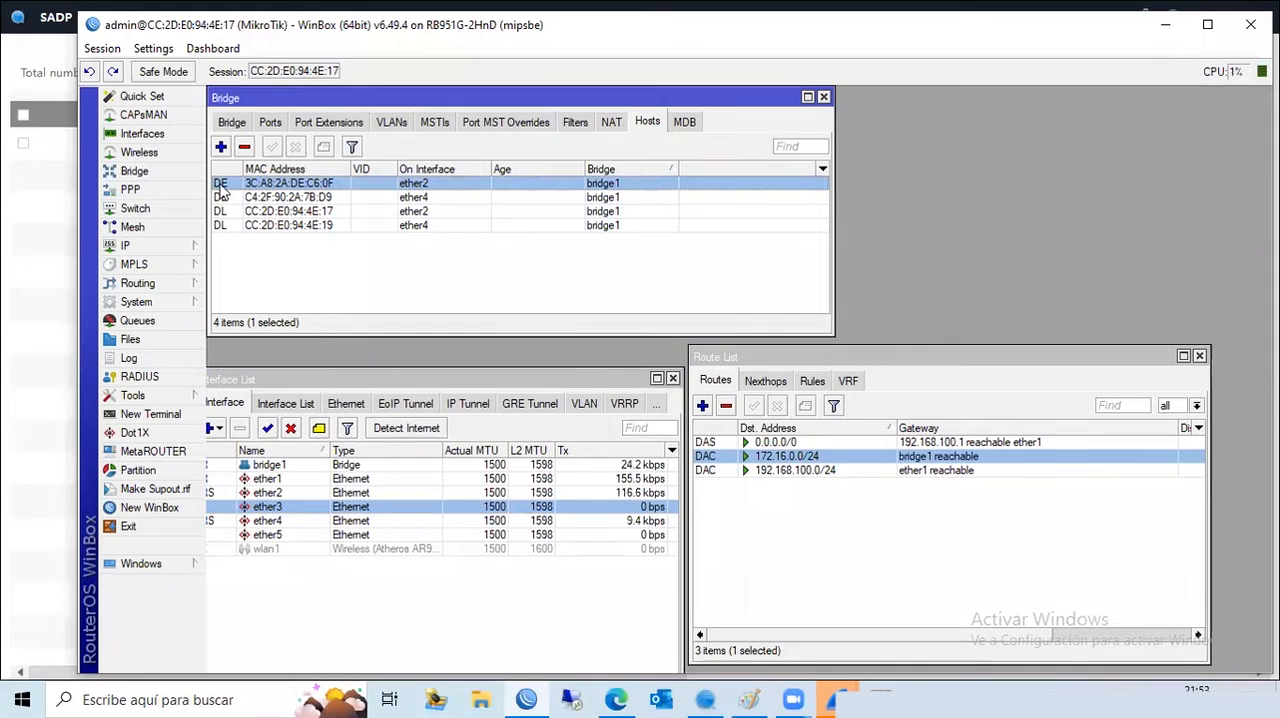
{"action": "mouse_move", "coordinate": [222, 190]}
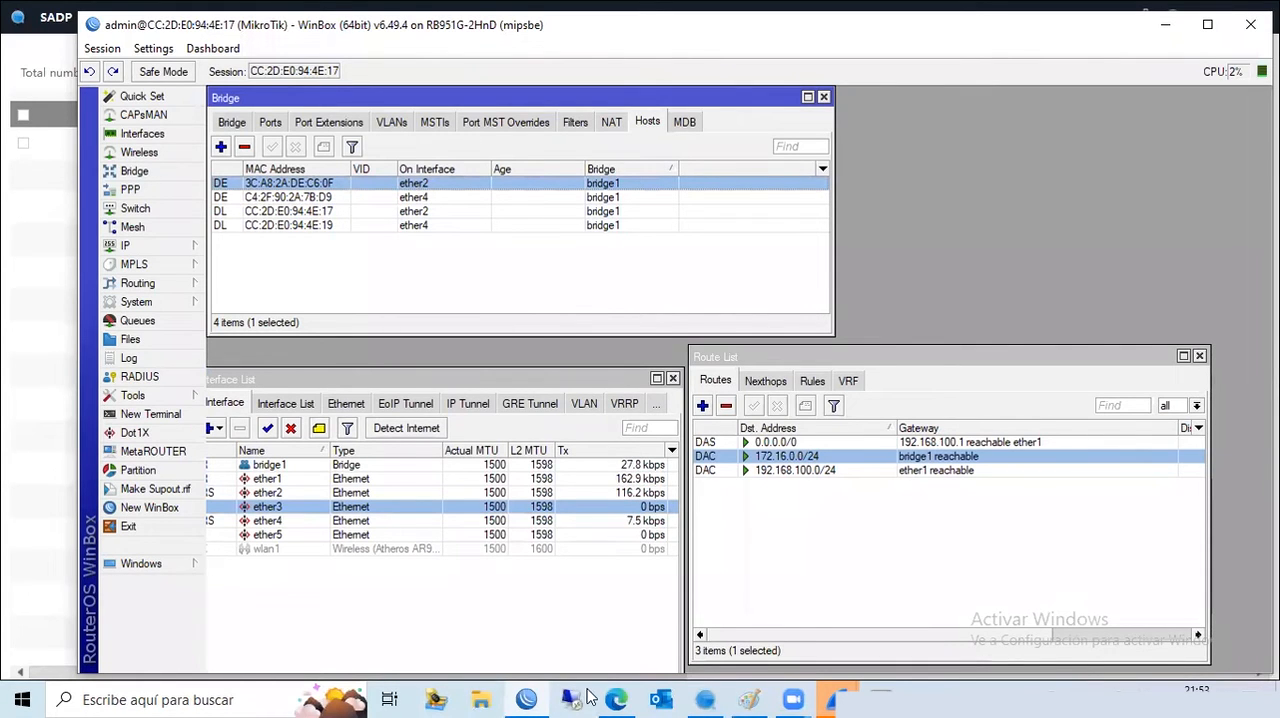
- View the MikroTik hAP lite TC page in the browser, return to WinBox and compare the external and local bridge hosts
{"action": "key", "text": "alt+Tab"}
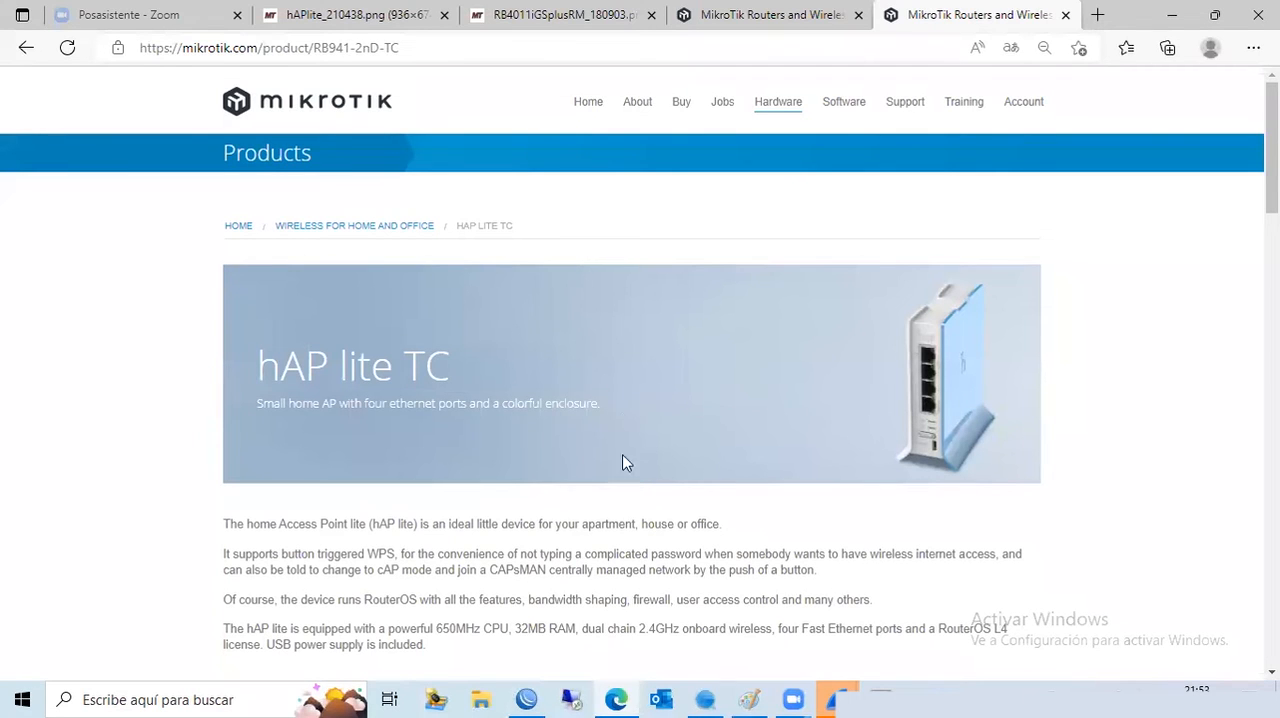
{"action": "left_click", "coordinate": [528, 698]}
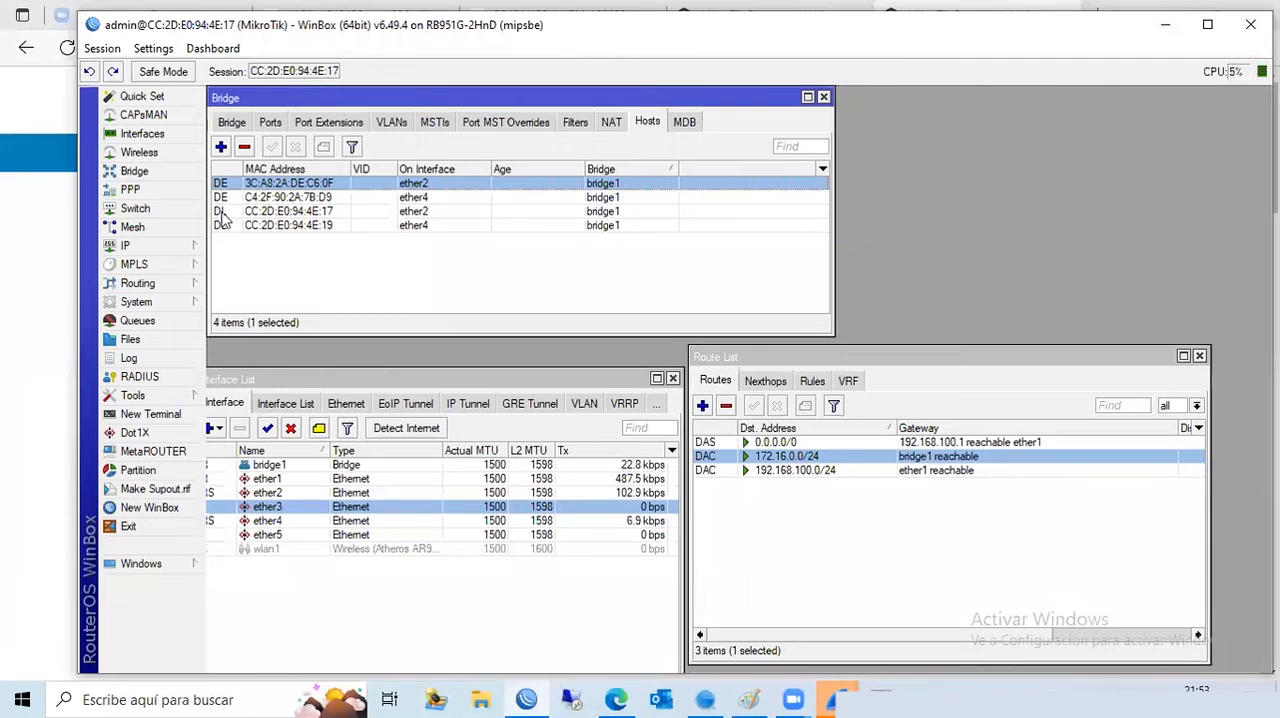
{"action": "left_click", "coordinate": [224, 212]}
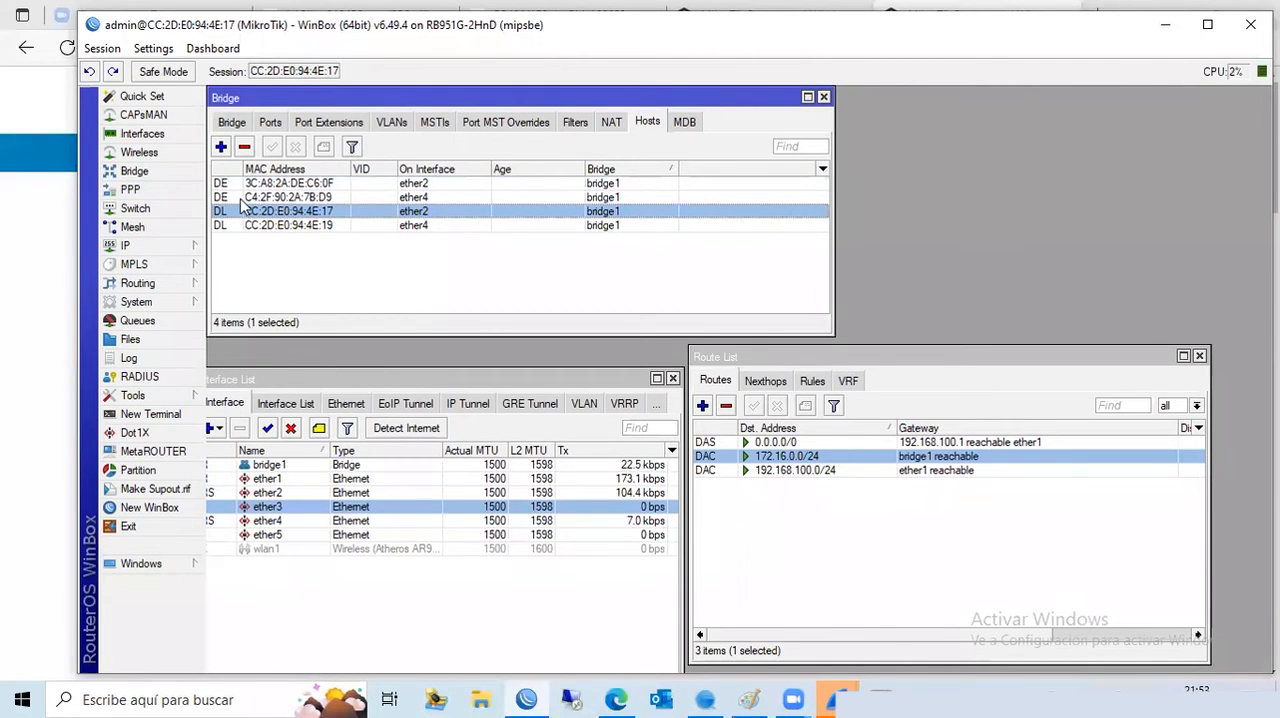
{"action": "left_click", "coordinate": [226, 185]}
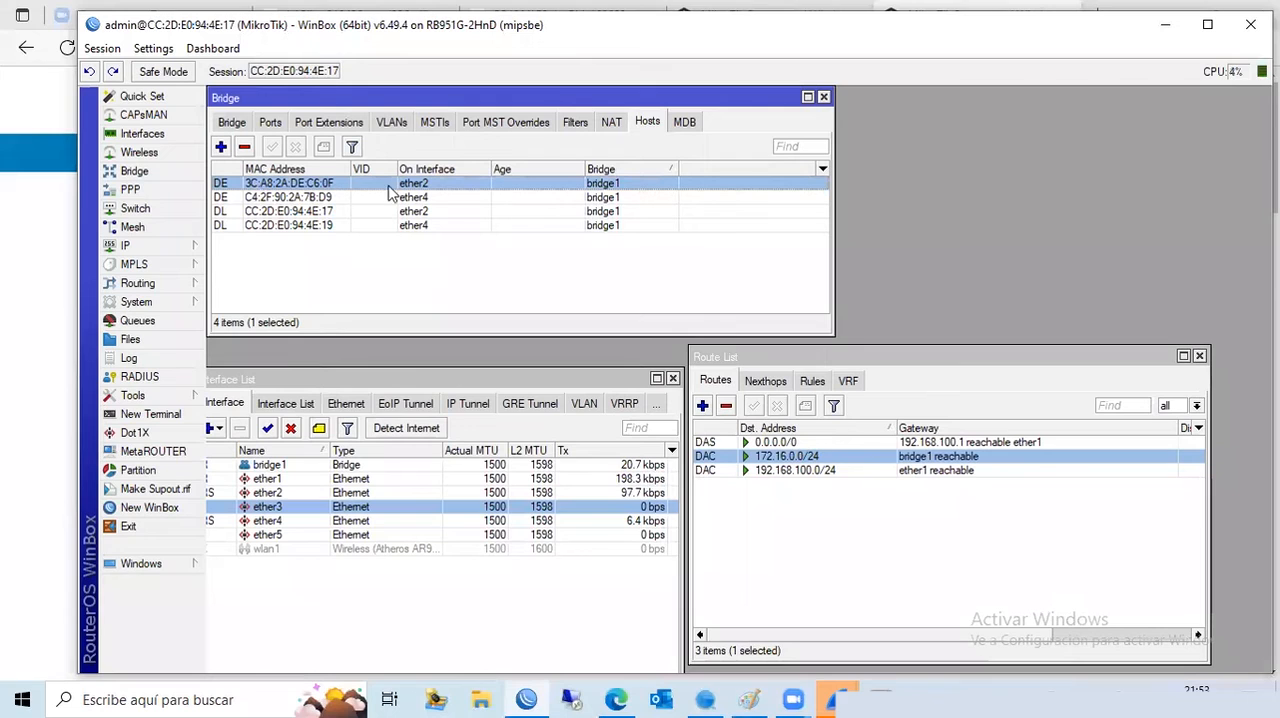
{"action": "left_click", "coordinate": [334, 199]}
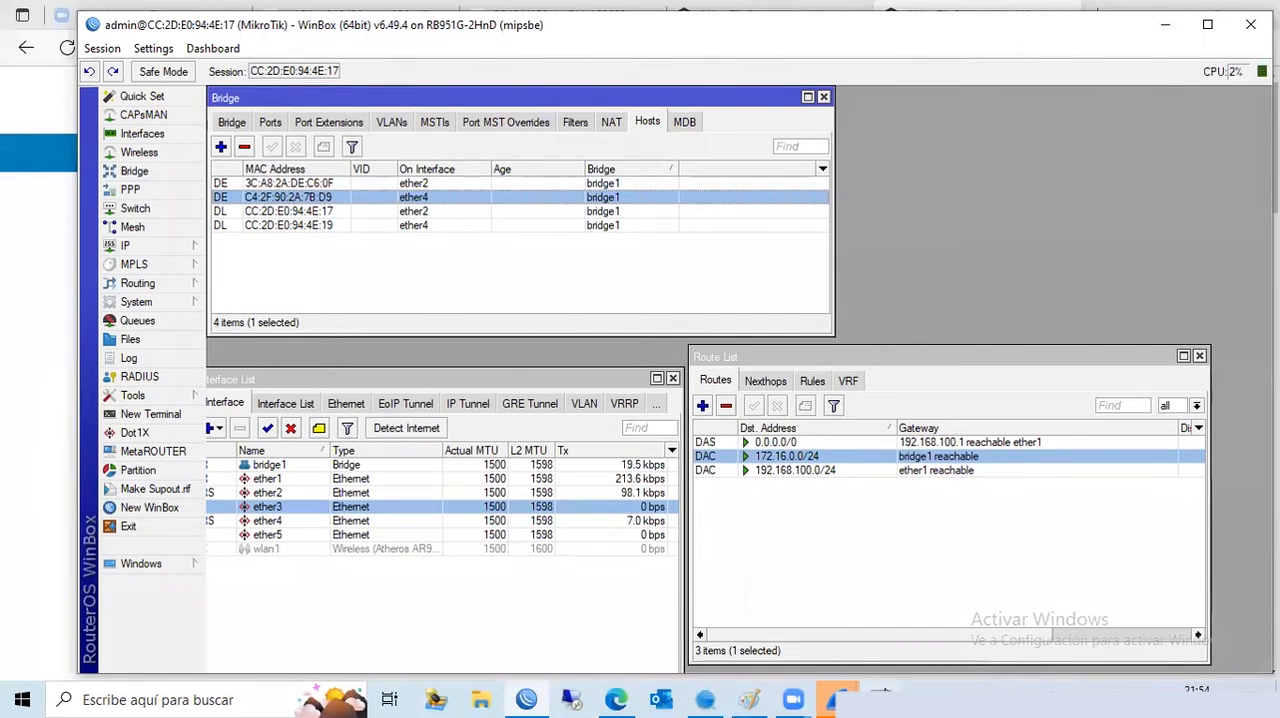
- Check the computer's physical address in Command Prompt against the external host entry on ether2 in the bridge hosts table
{"action": "left_click", "coordinate": [884, 691]}
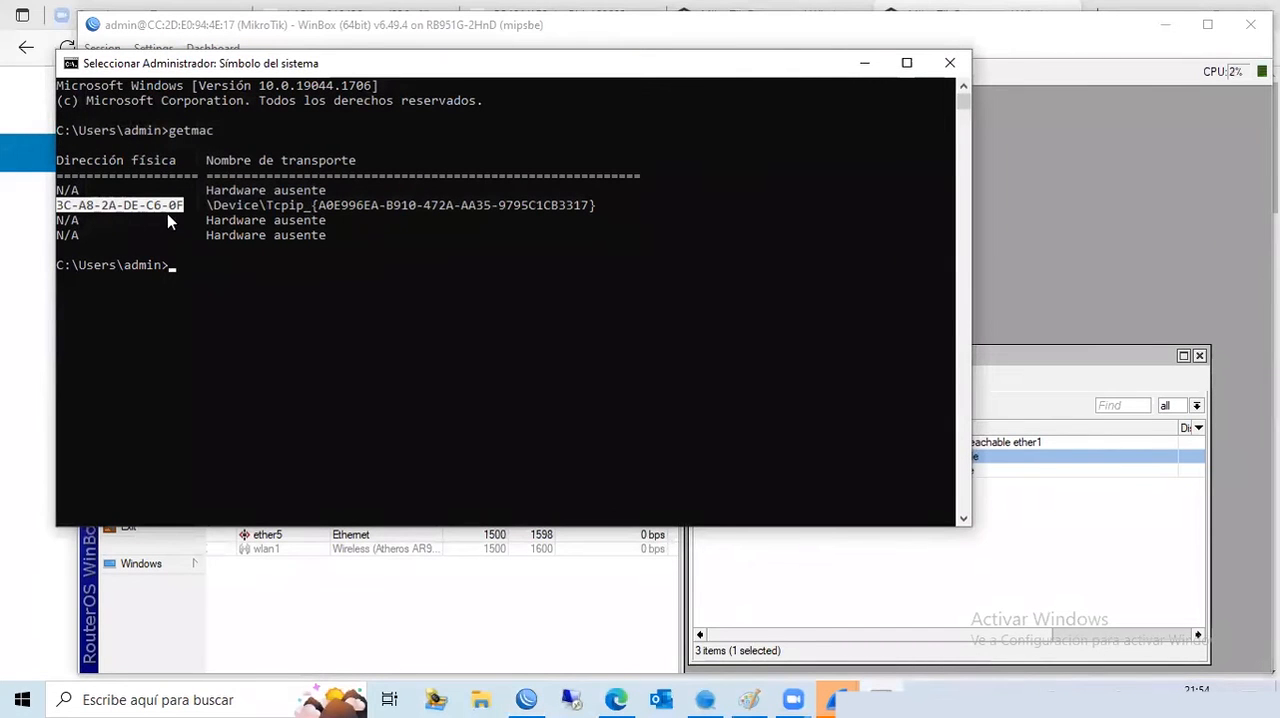
{"action": "left_click", "coordinate": [864, 62]}
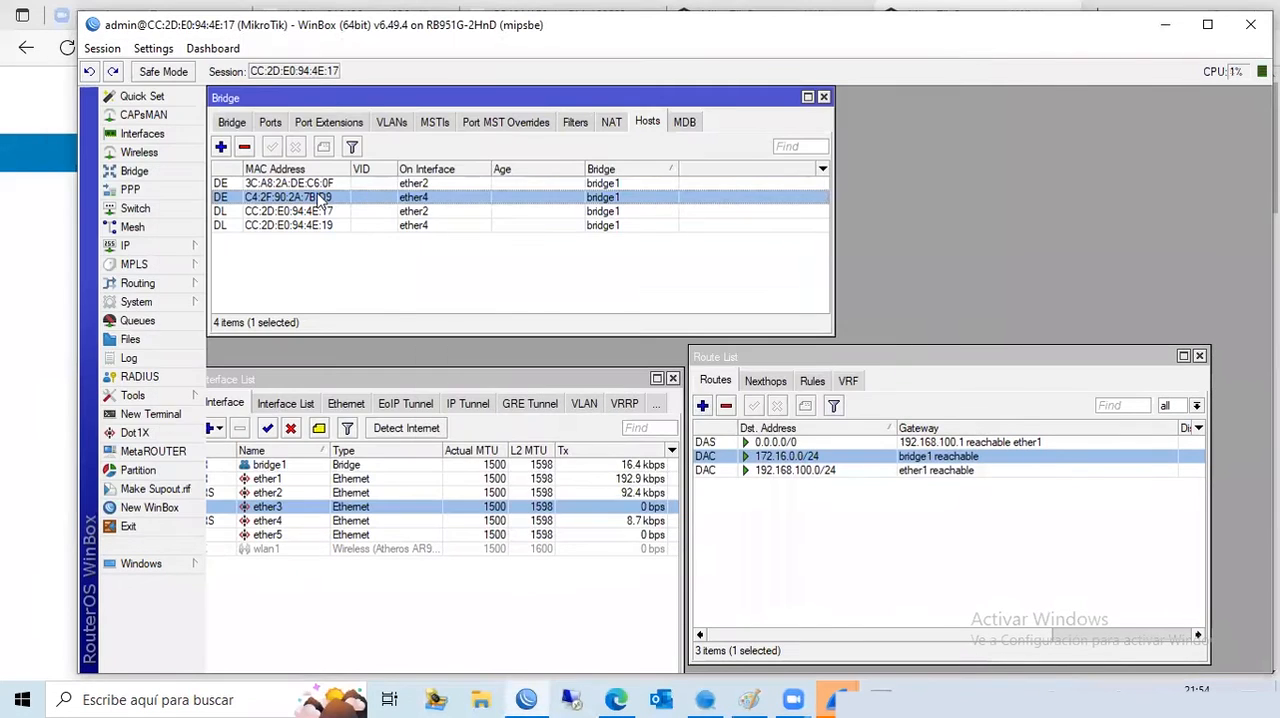
{"action": "left_click", "coordinate": [330, 184]}
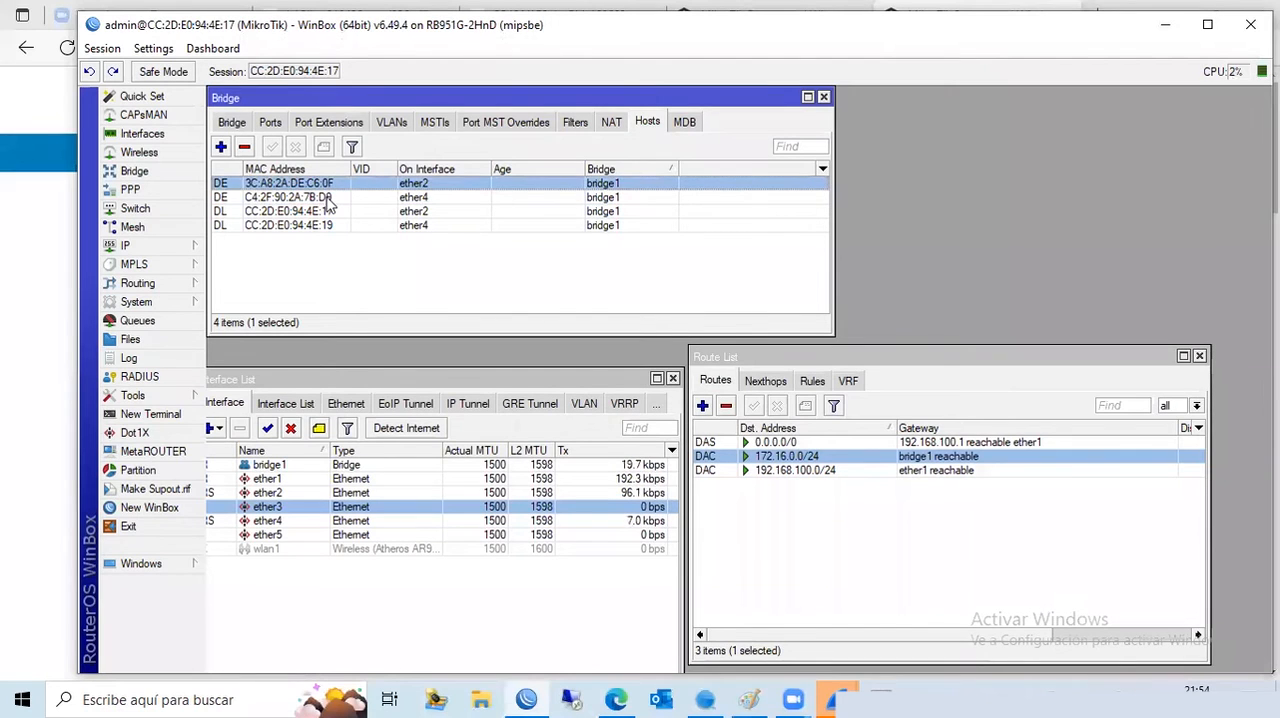
- Compare the external host entry on ether4 with the camera's MAC address in SADP's refreshed device list, and minimize SADP
{"action": "left_click", "coordinate": [330, 198]}
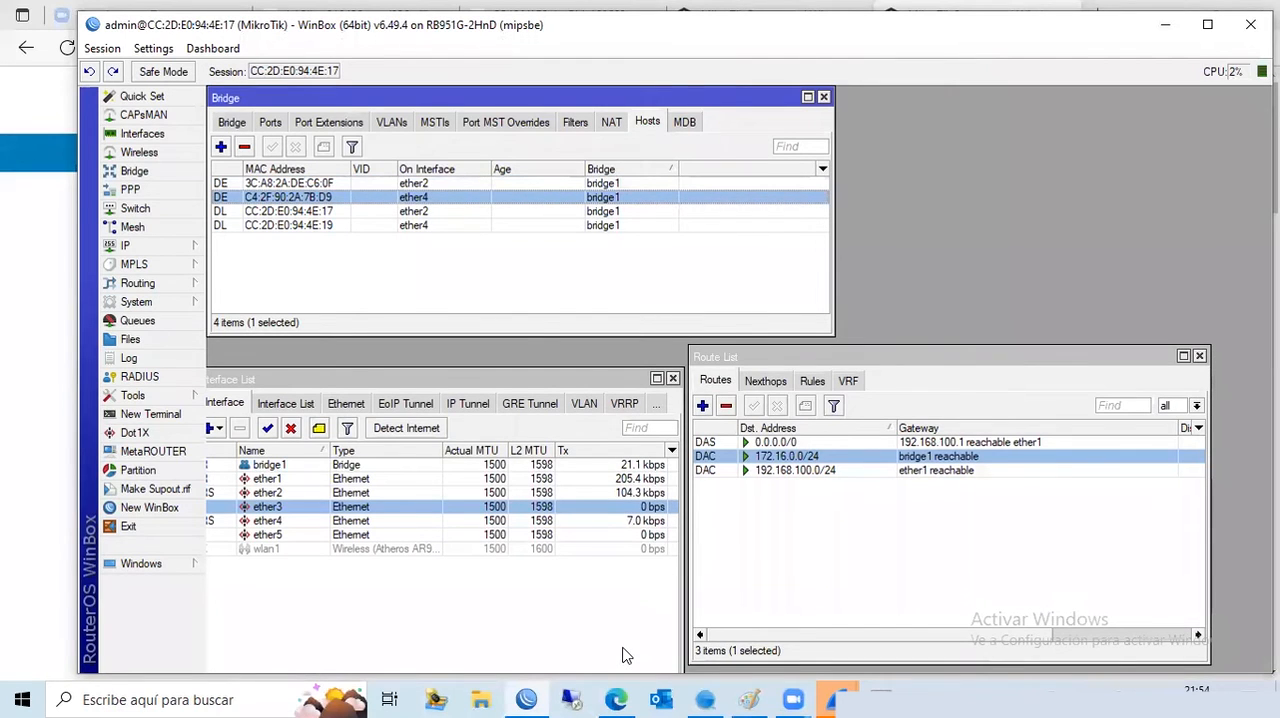
{"action": "left_click", "coordinate": [716, 693]}
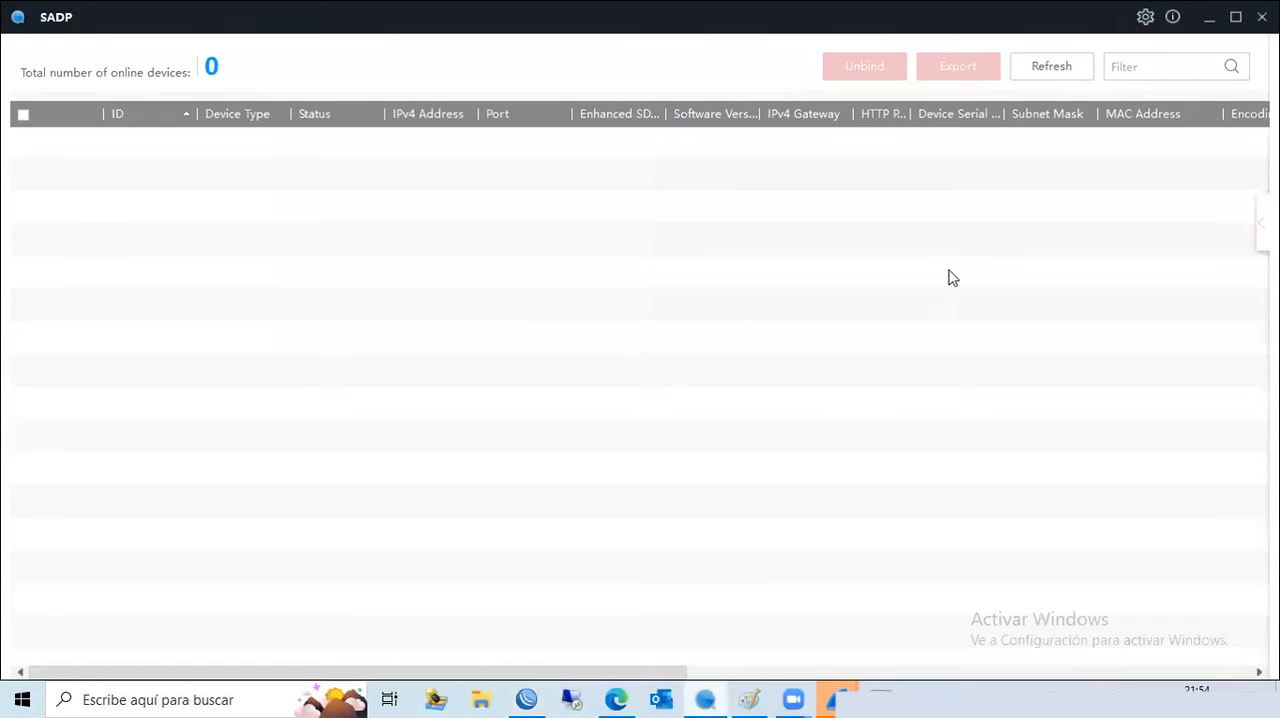
{"action": "left_click", "coordinate": [1051, 68]}
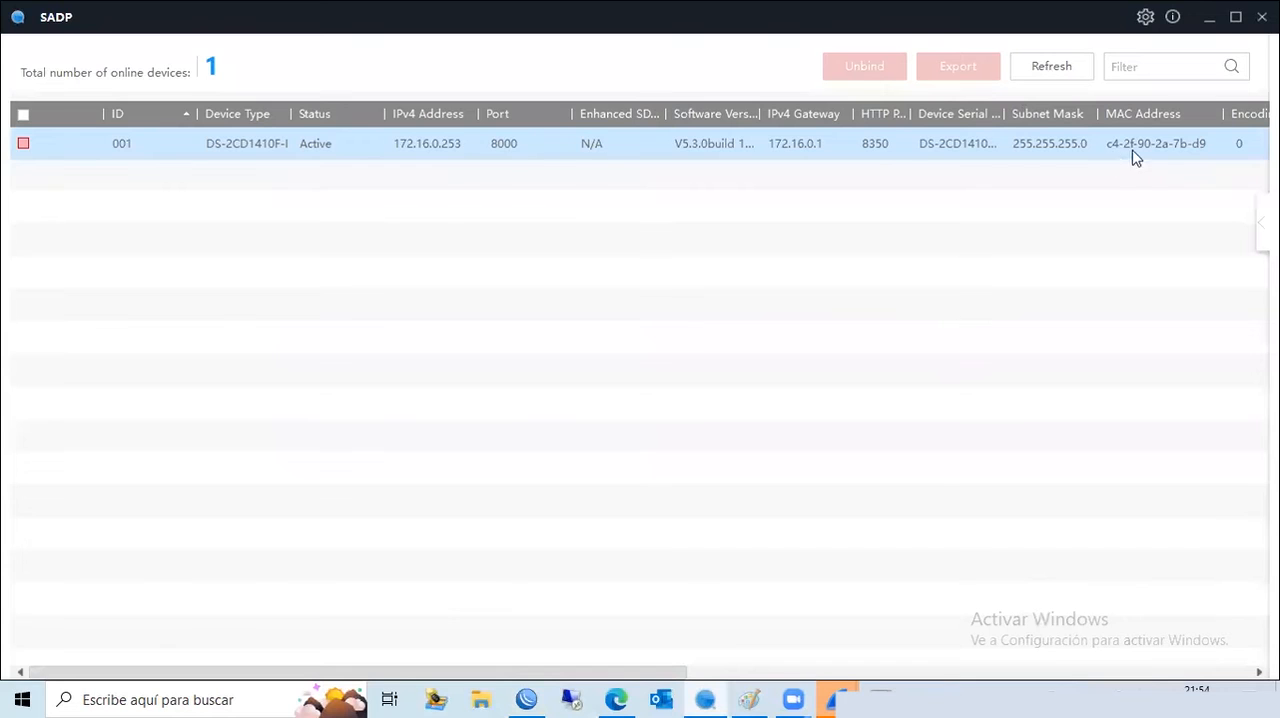
{"action": "left_click", "coordinate": [1208, 18]}
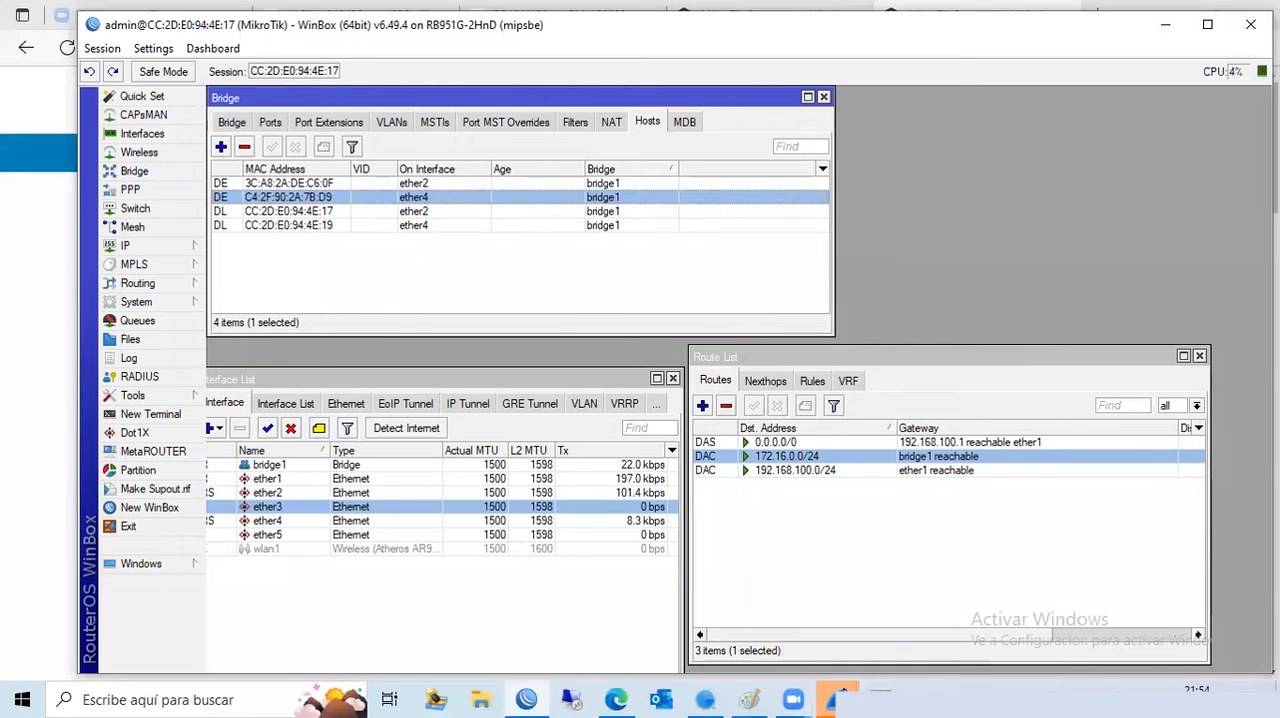
- Switch to Wireshark, start a live capture on the Ethernet interface and minimize its window after viewing the traffic
{"action": "left_click", "coordinate": [833, 697]}
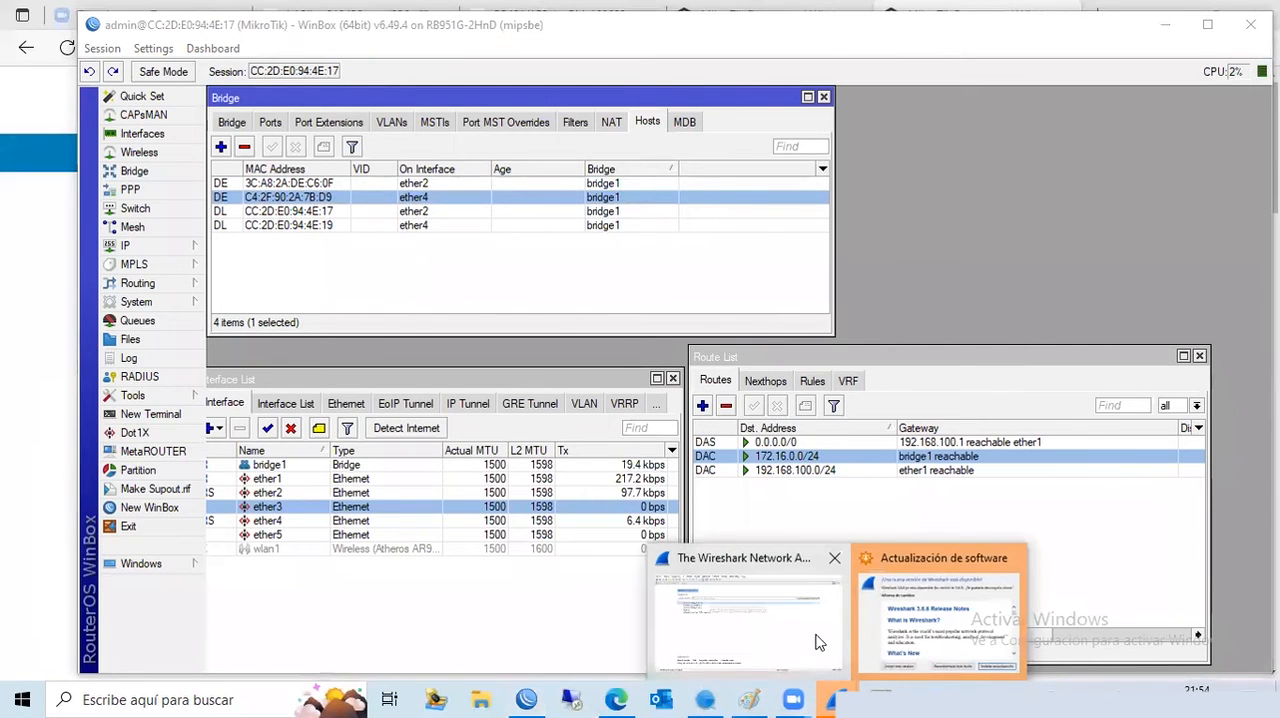
{"action": "left_click", "coordinate": [815, 636]}
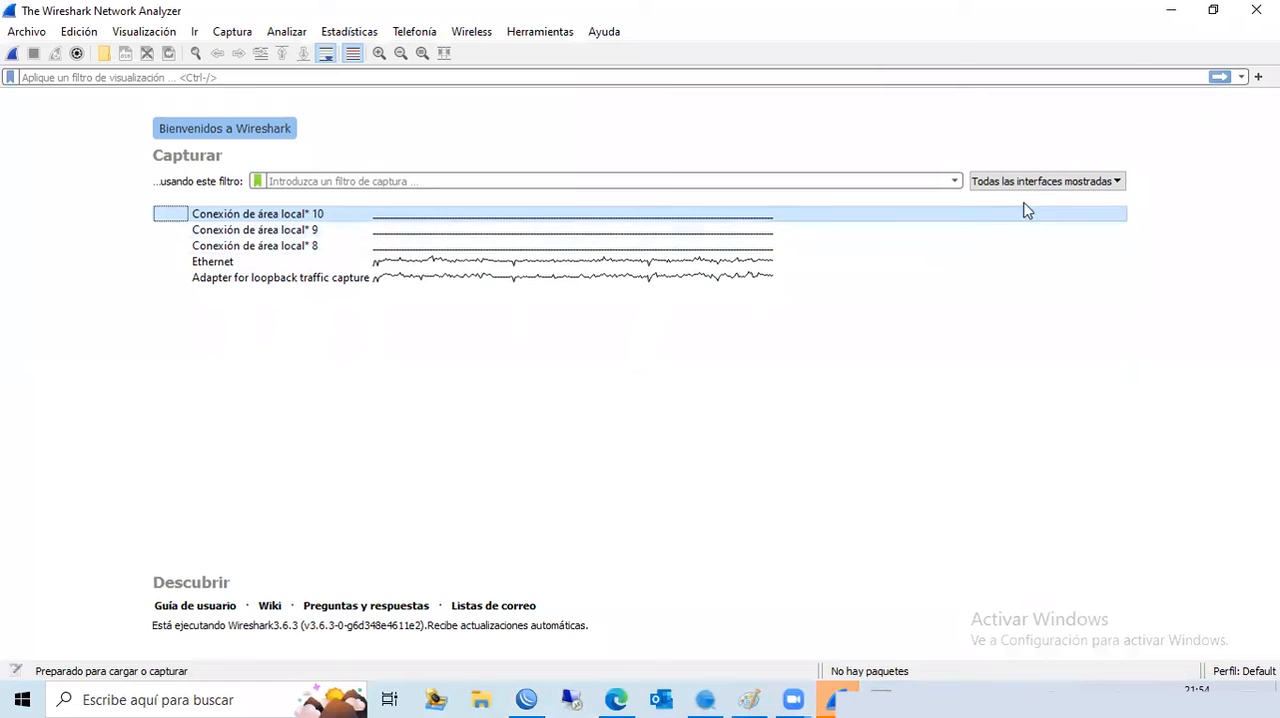
{"action": "left_click", "coordinate": [1058, 186]}
{"action": "left_click", "coordinate": [1058, 184]}
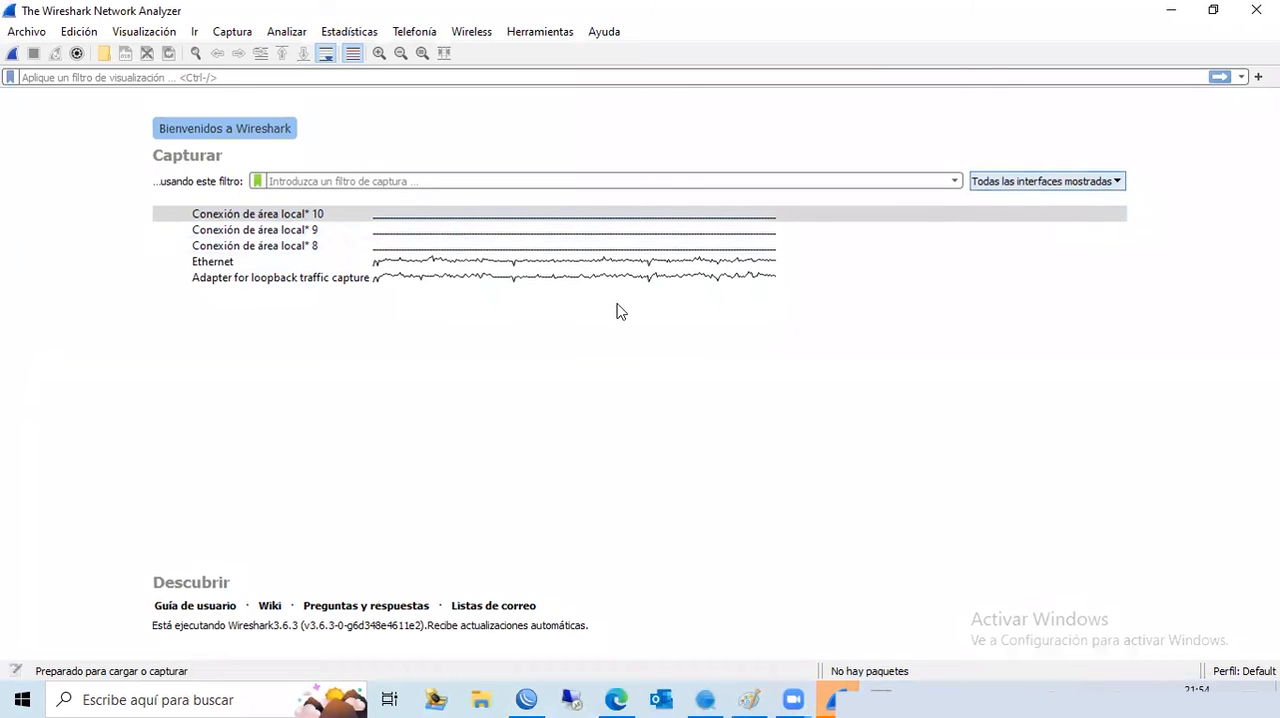
{"action": "double_click", "coordinate": [281, 264]}
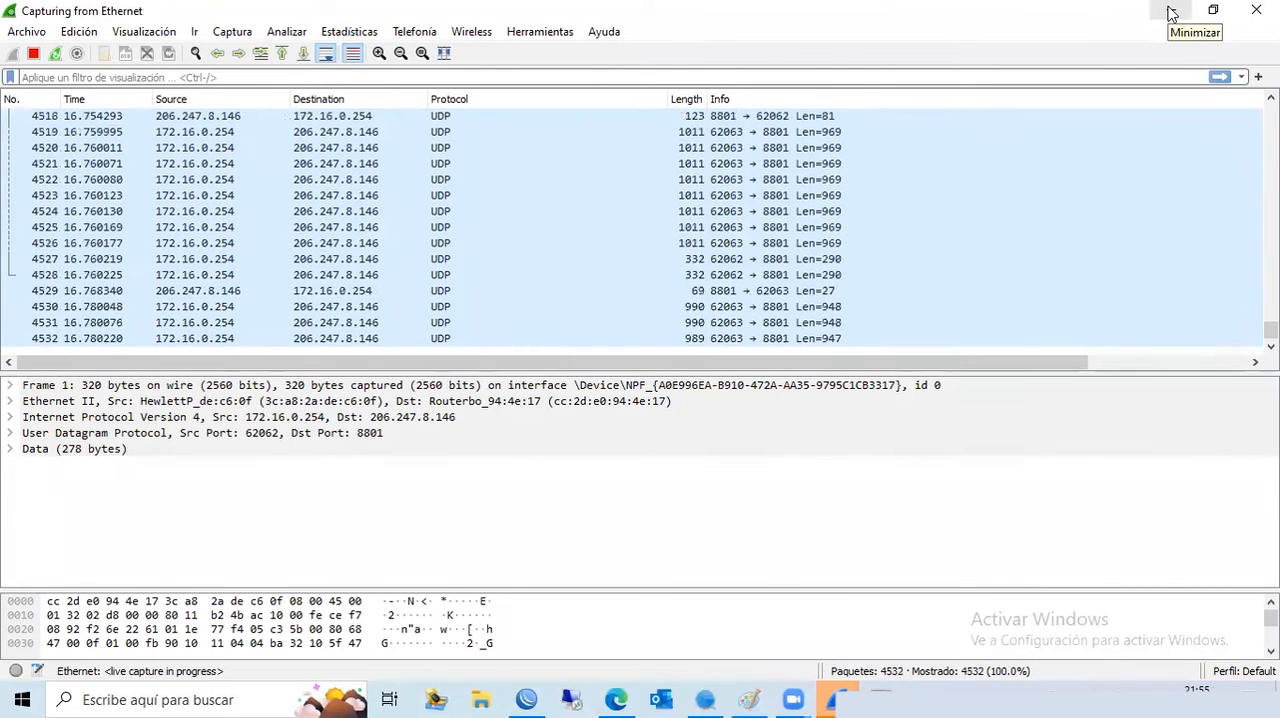
{"action": "left_click", "coordinate": [1171, 12]}
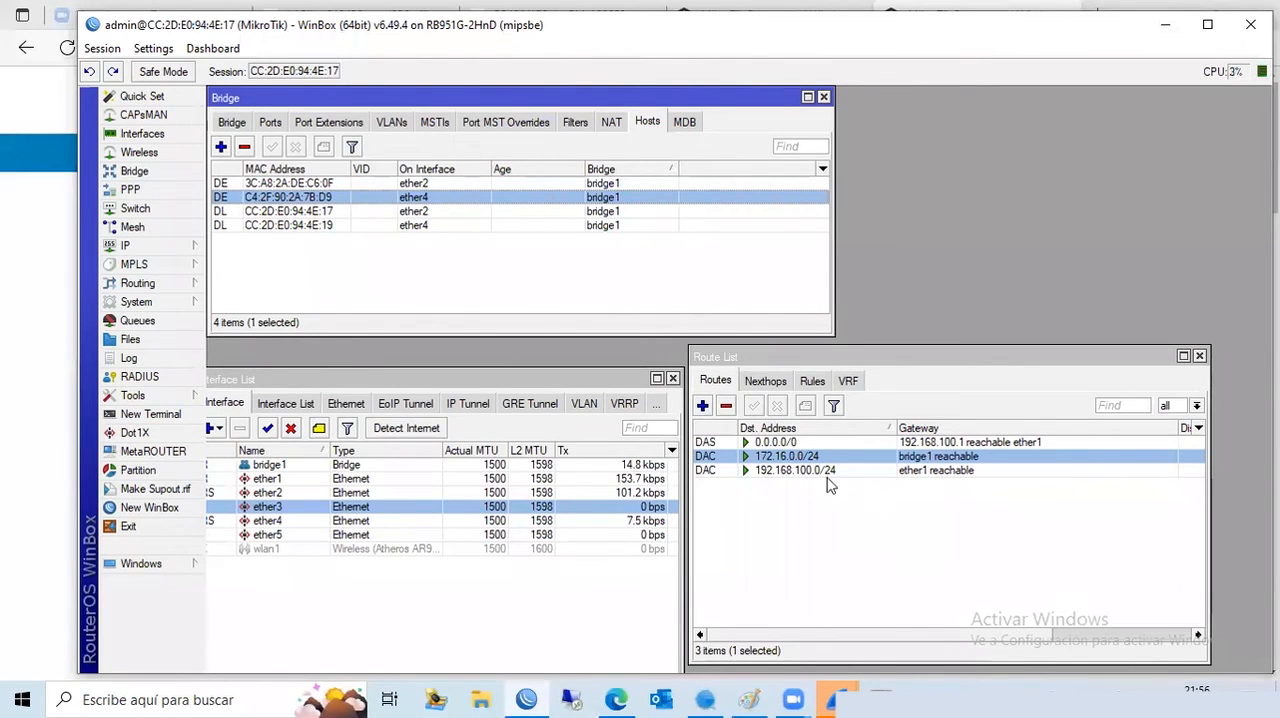
- Compare the 172.16.0.0/24 route through bridge1 with the 192.168.100.0/24 route through ether1 in the route list
{"action": "left_click", "coordinate": [795, 471]}
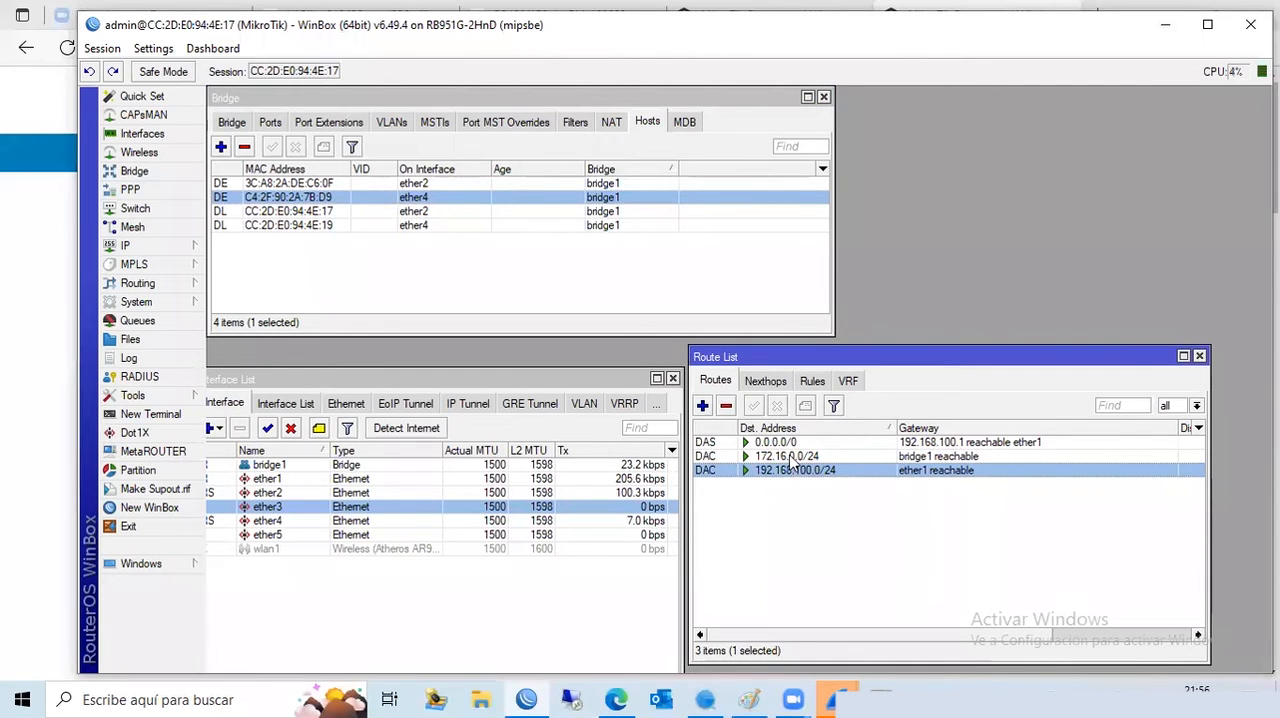
{"action": "left_click", "coordinate": [790, 457]}
{"action": "left_click", "coordinate": [789, 466]}
{"action": "left_click", "coordinate": [788, 458]}
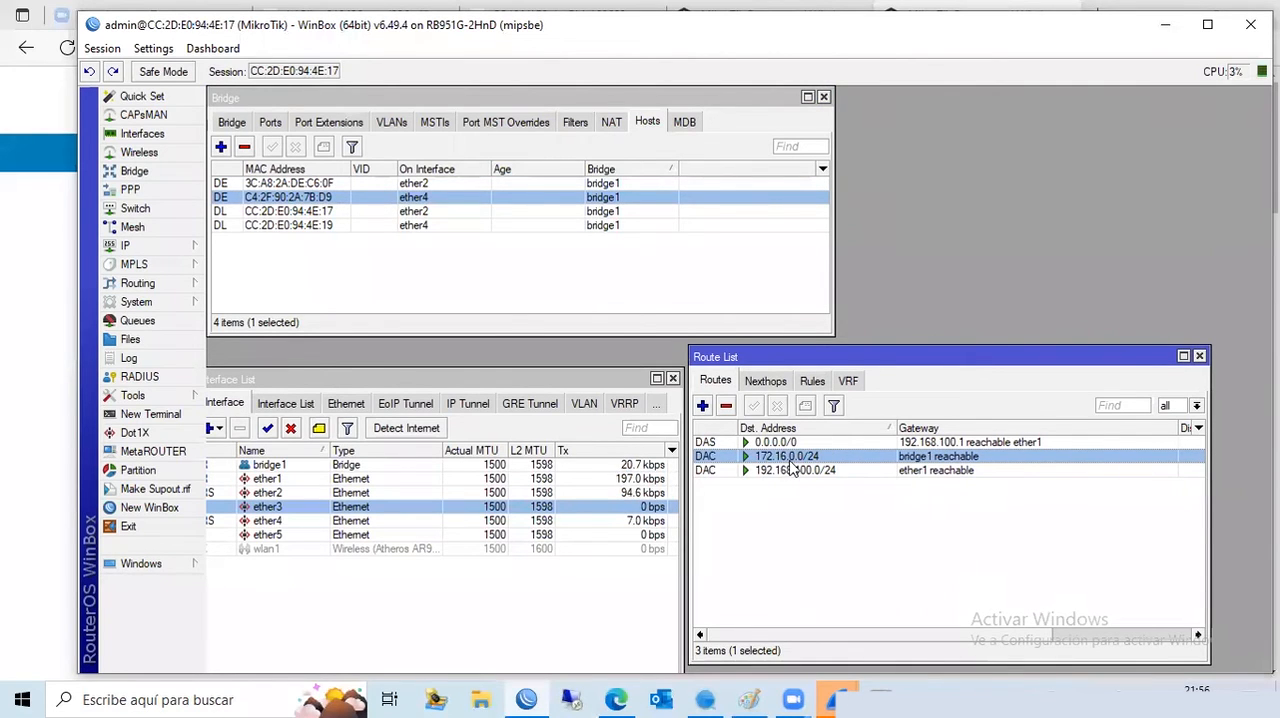
{"action": "left_click", "coordinate": [771, 471]}
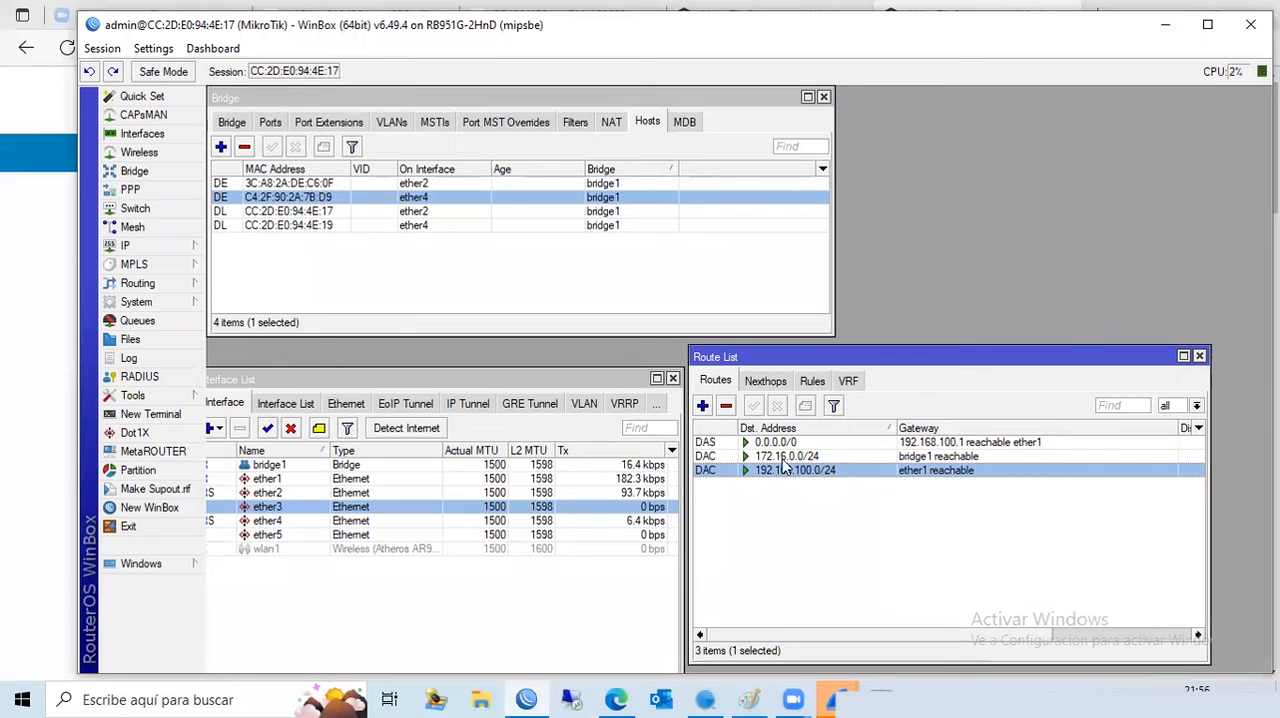
{"action": "left_click", "coordinate": [791, 459]}
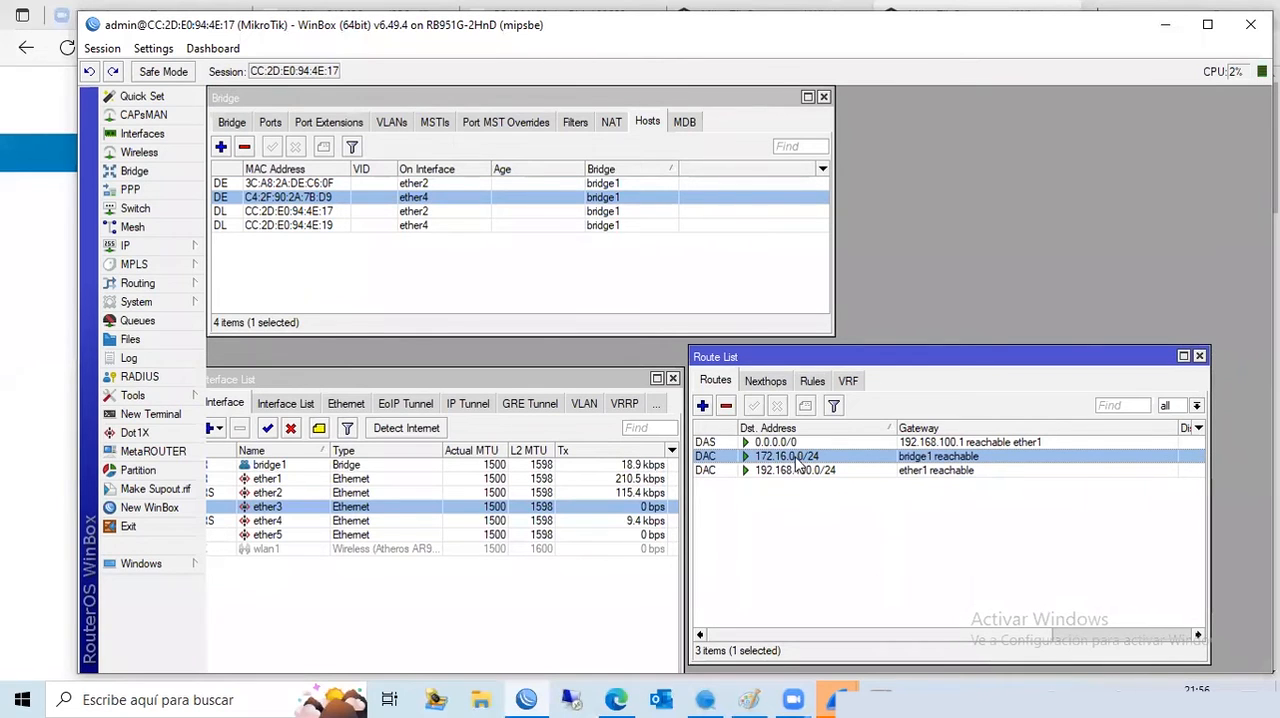
{"action": "left_click", "coordinate": [771, 472]}
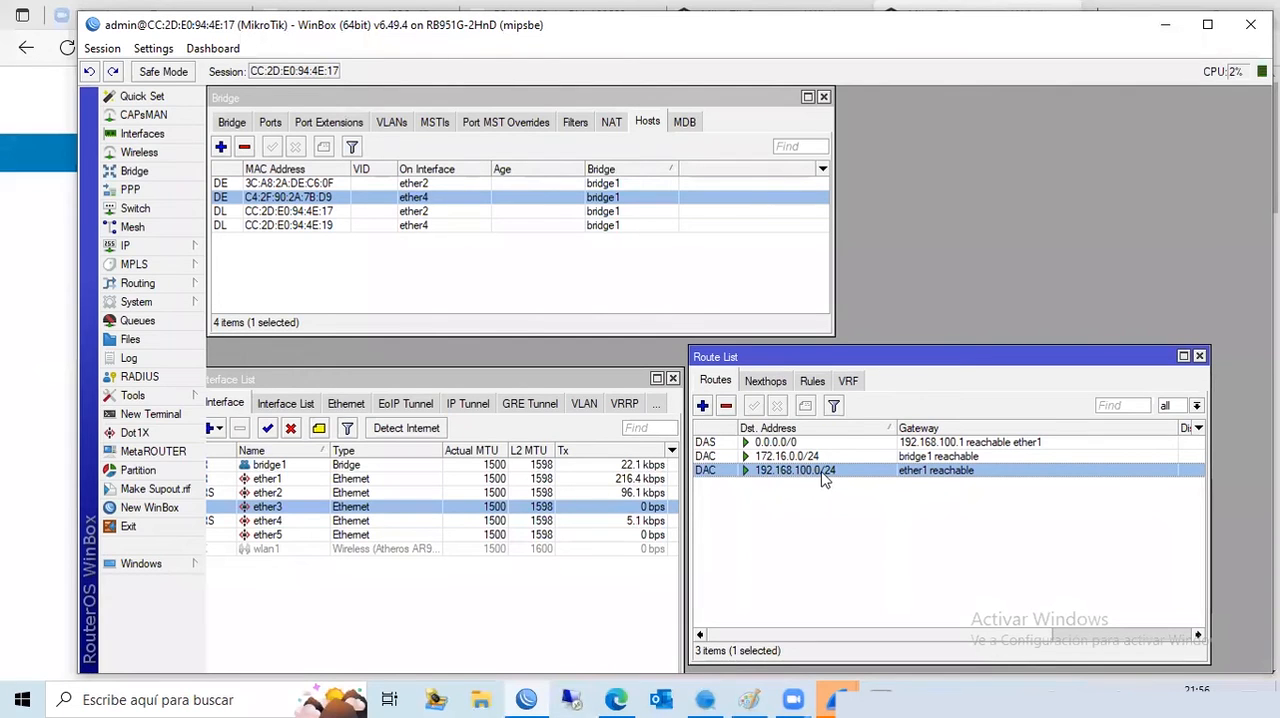
- Examine the 192.168.100.0/24 route, the local host entry on ether2 and the wlan1 interface, and close the interface list
{"action": "mouse_move", "coordinate": [824, 481]}
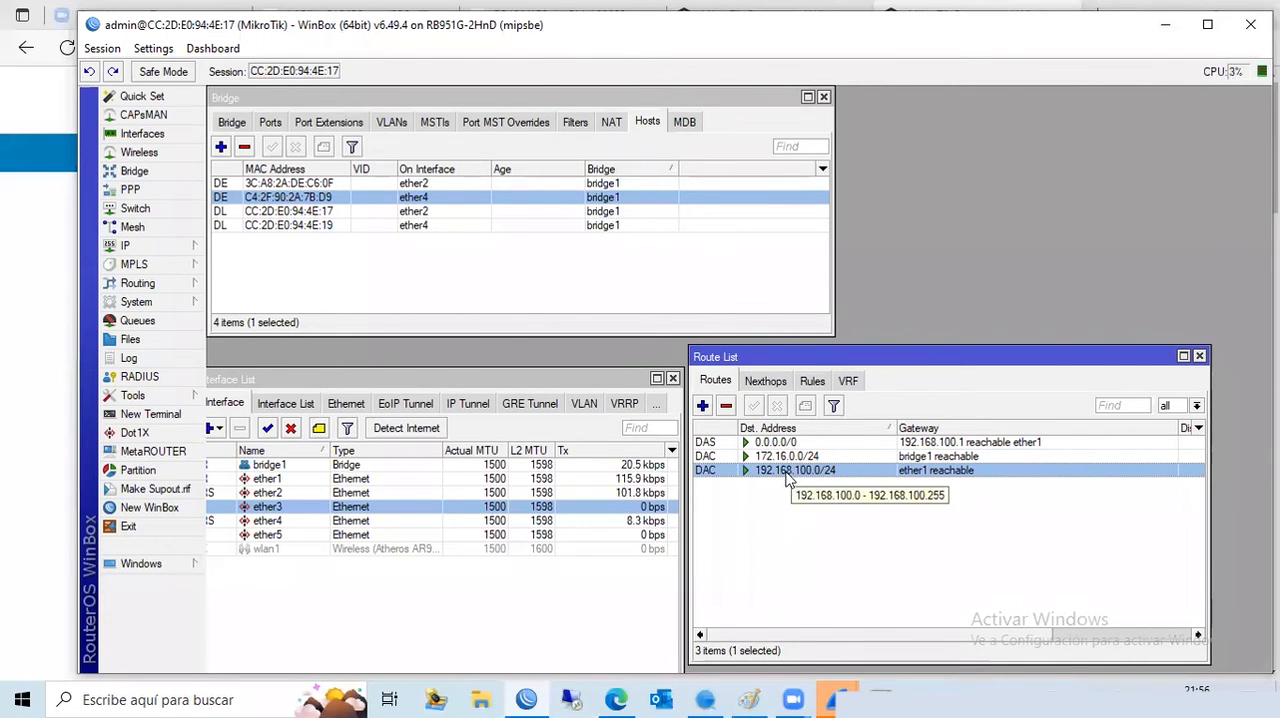
{"action": "left_click", "coordinate": [275, 214]}
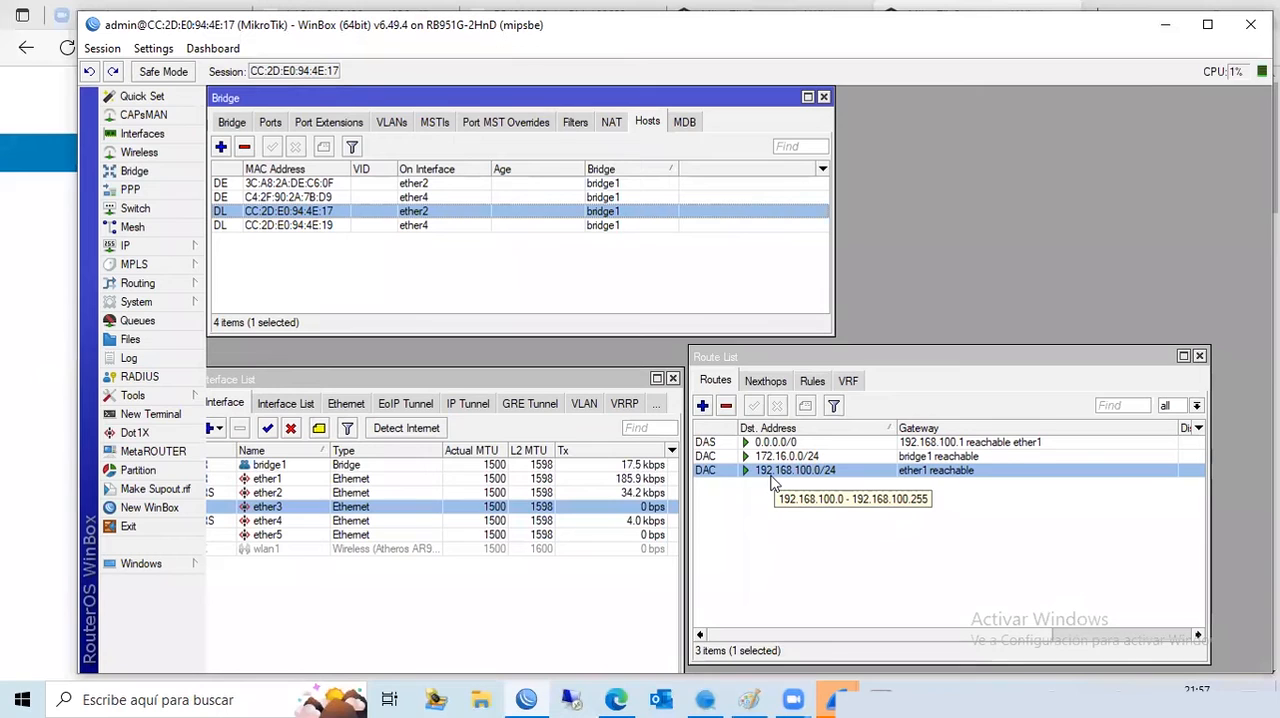
{"action": "left_click", "coordinate": [150, 133]}
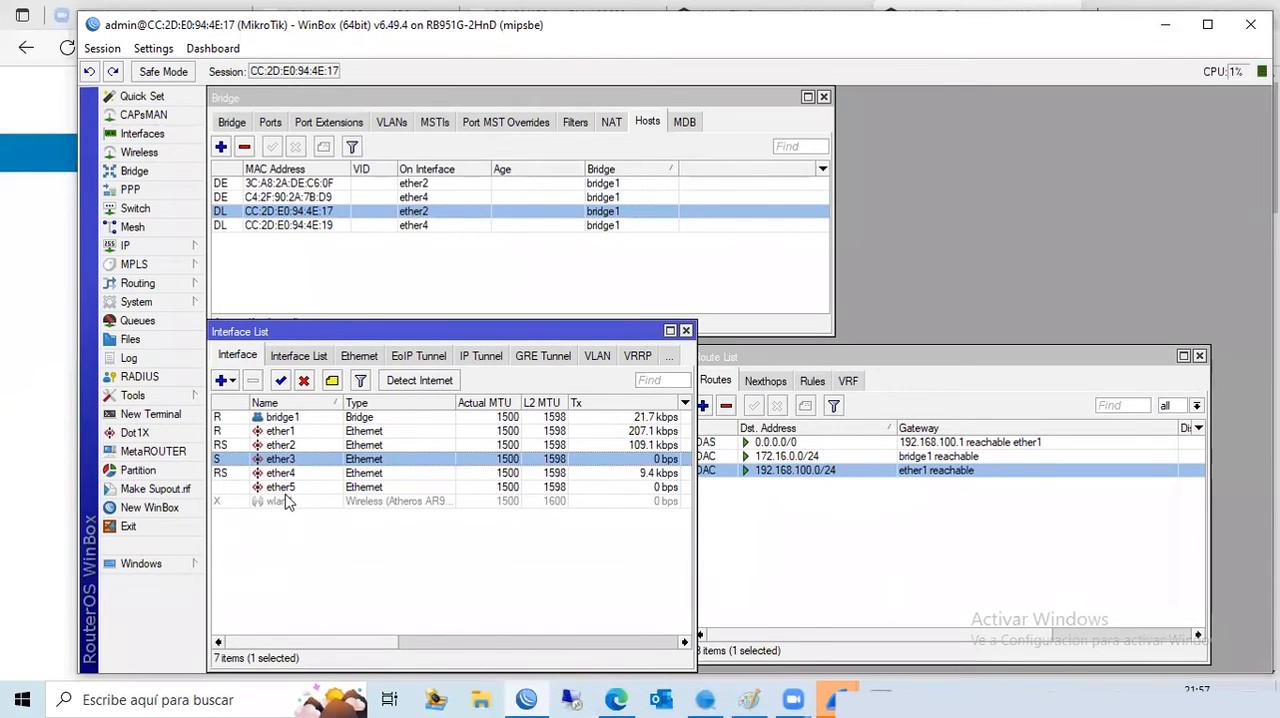
{"action": "left_click", "coordinate": [292, 506]}
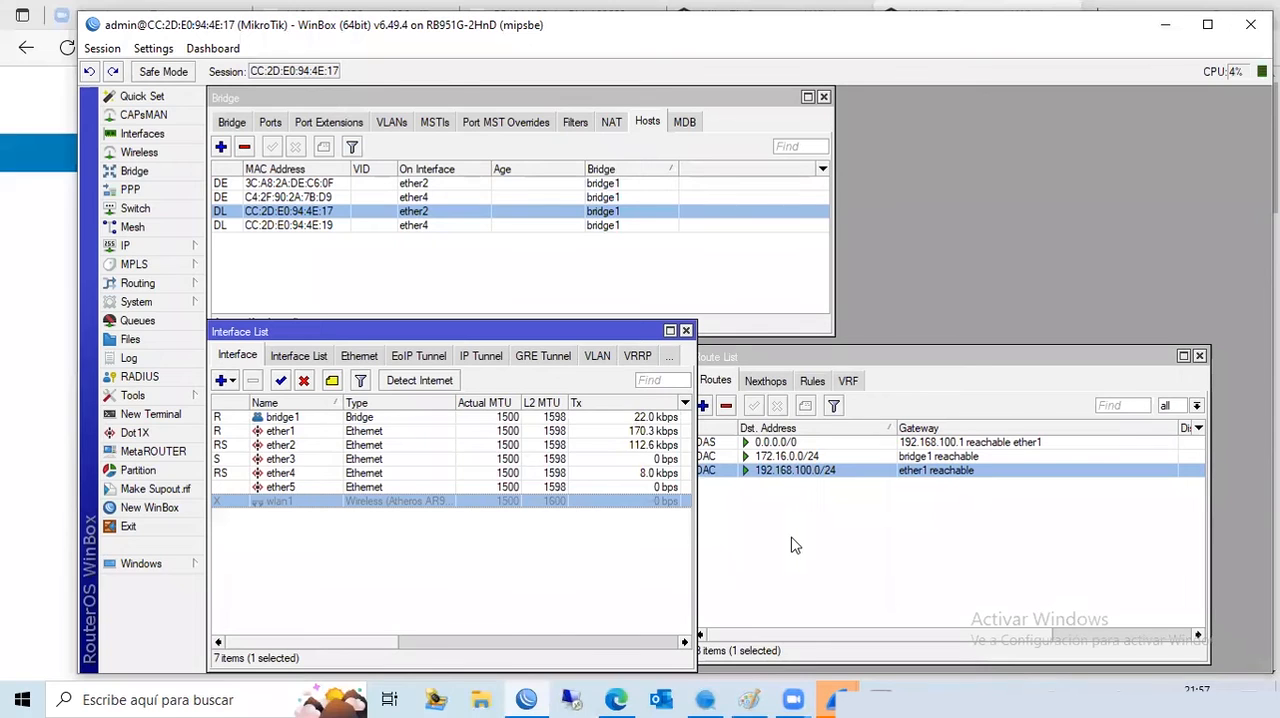
{"action": "left_click", "coordinate": [686, 331]}
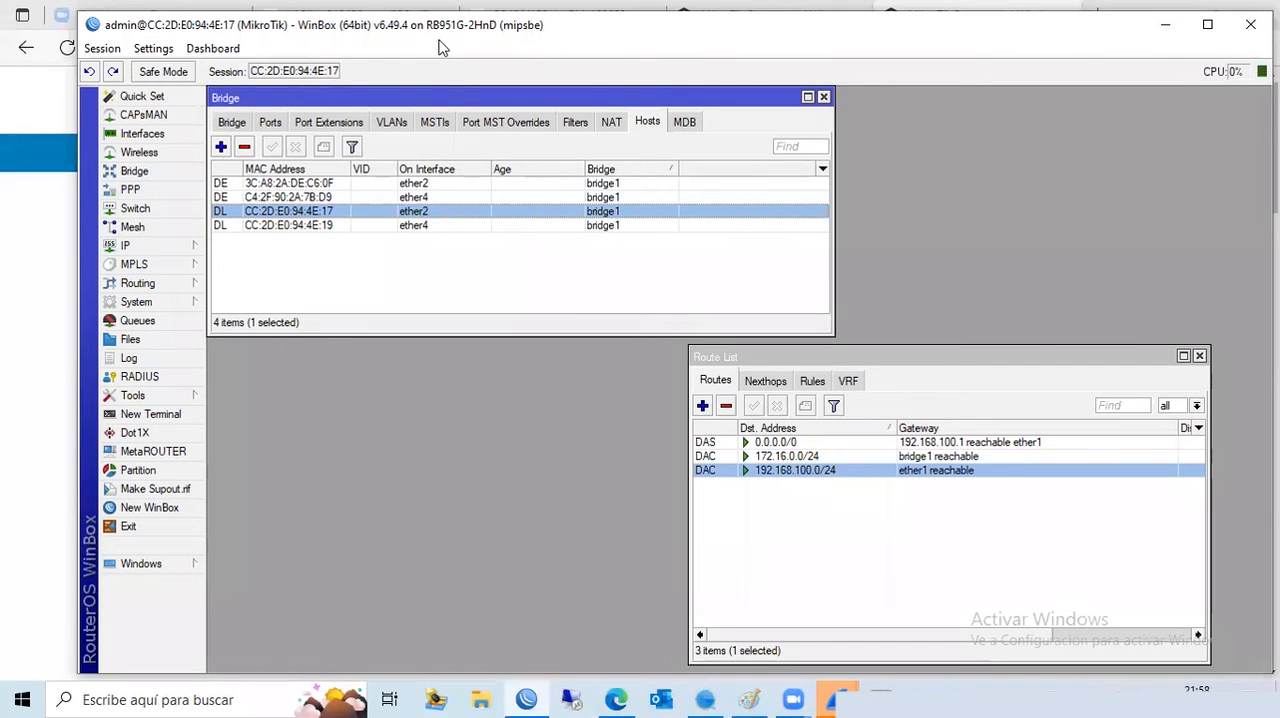
- Switch to Microsoft Edge and view the RB4011iGS+RM block diagram, ending on the hAP lite (RB941-2nD) diagram
{"action": "left_click", "coordinate": [615, 697]}
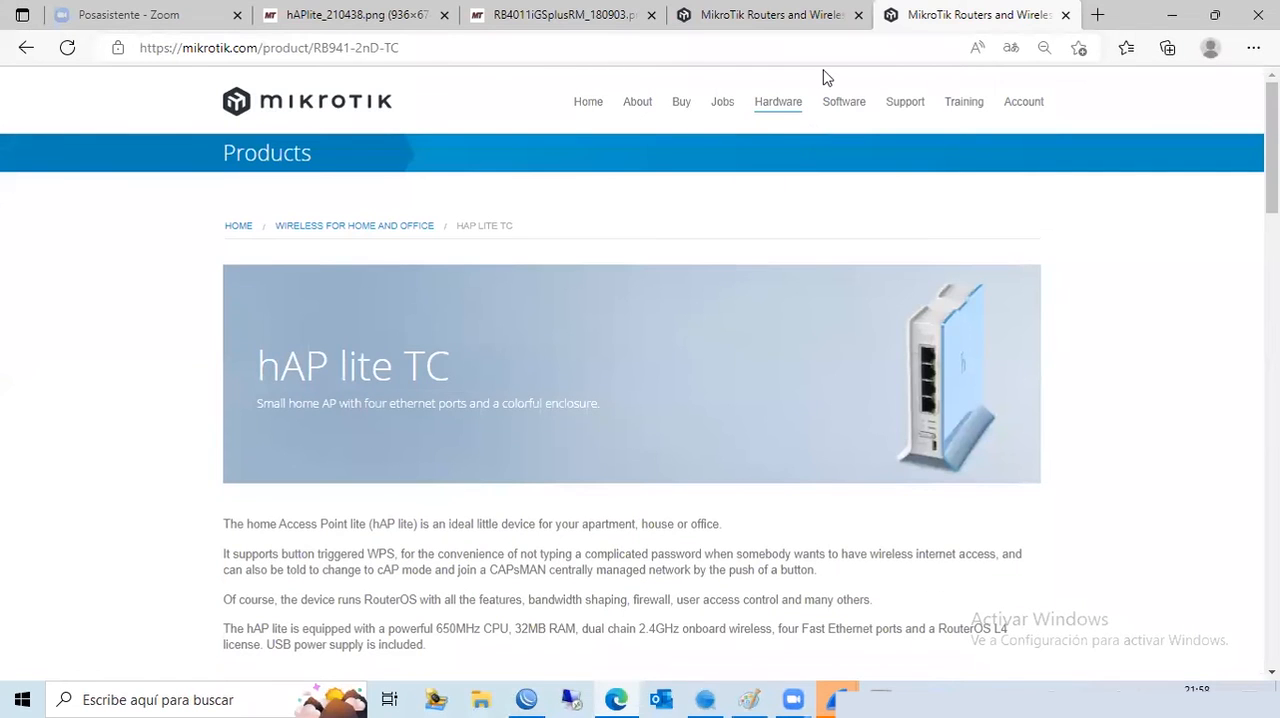
{"action": "left_click", "coordinate": [795, 22]}
{"action": "left_click", "coordinate": [578, 18]}
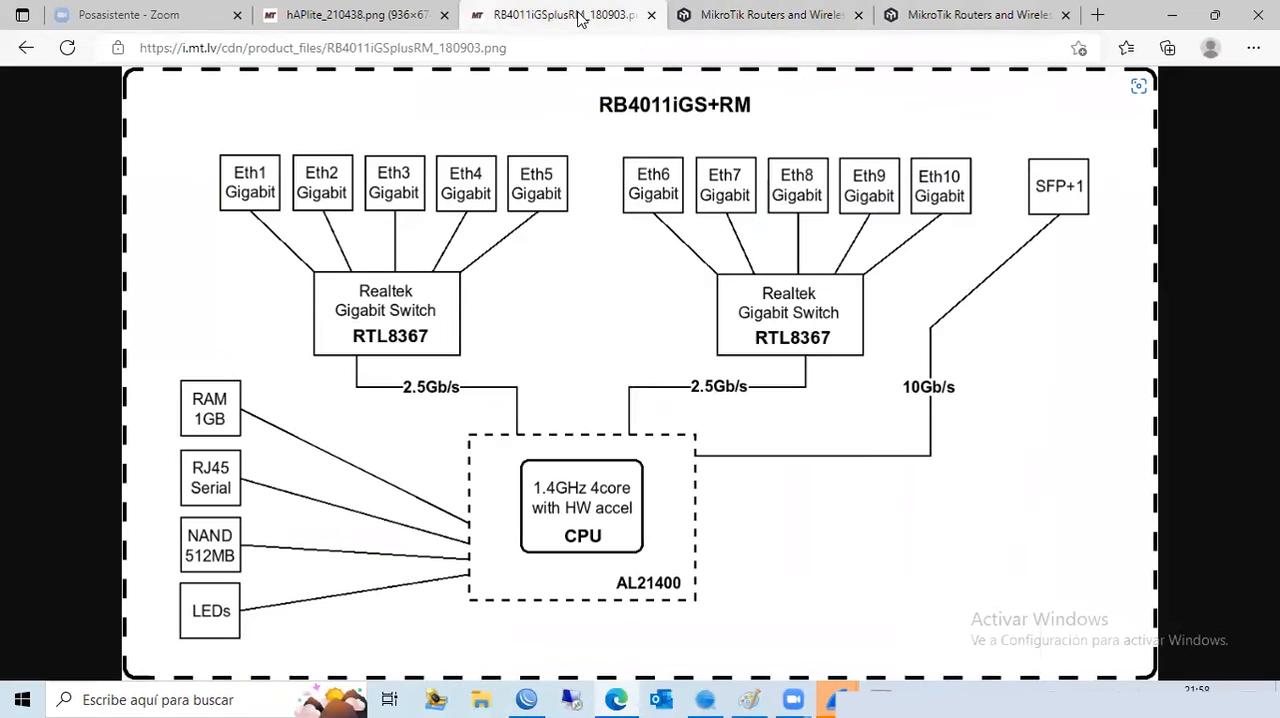
{"action": "left_click", "coordinate": [360, 16]}
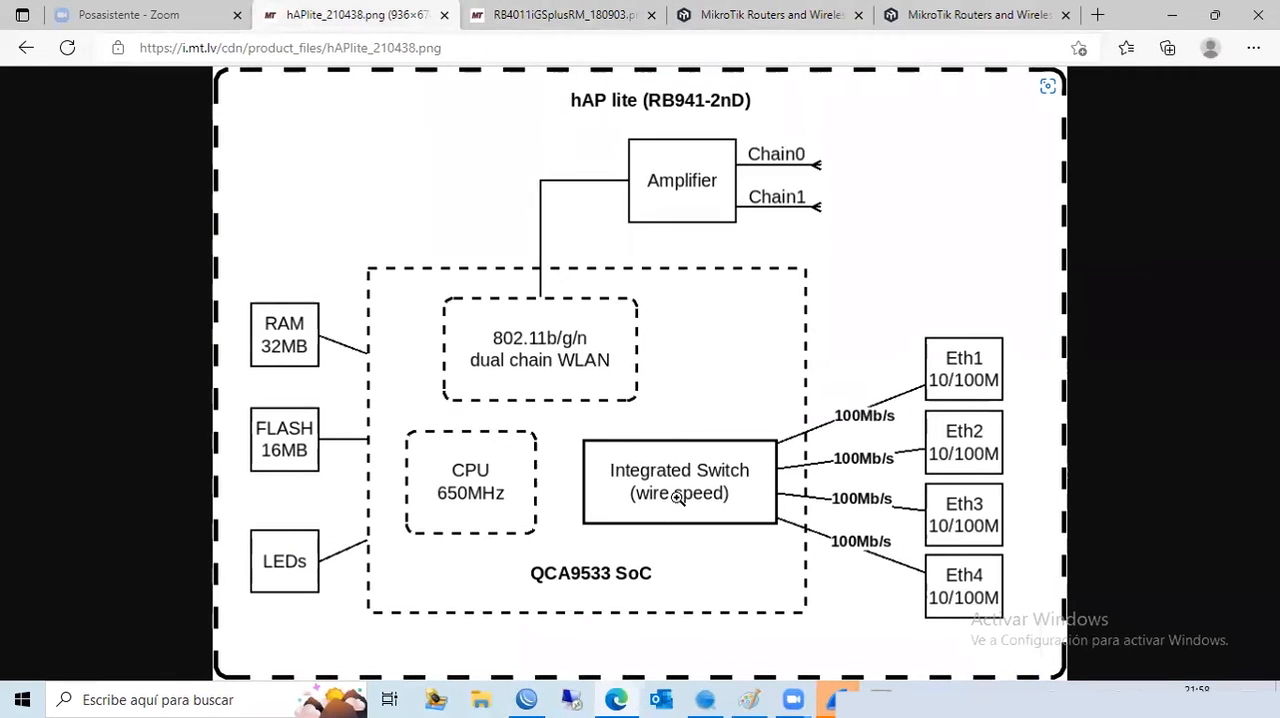
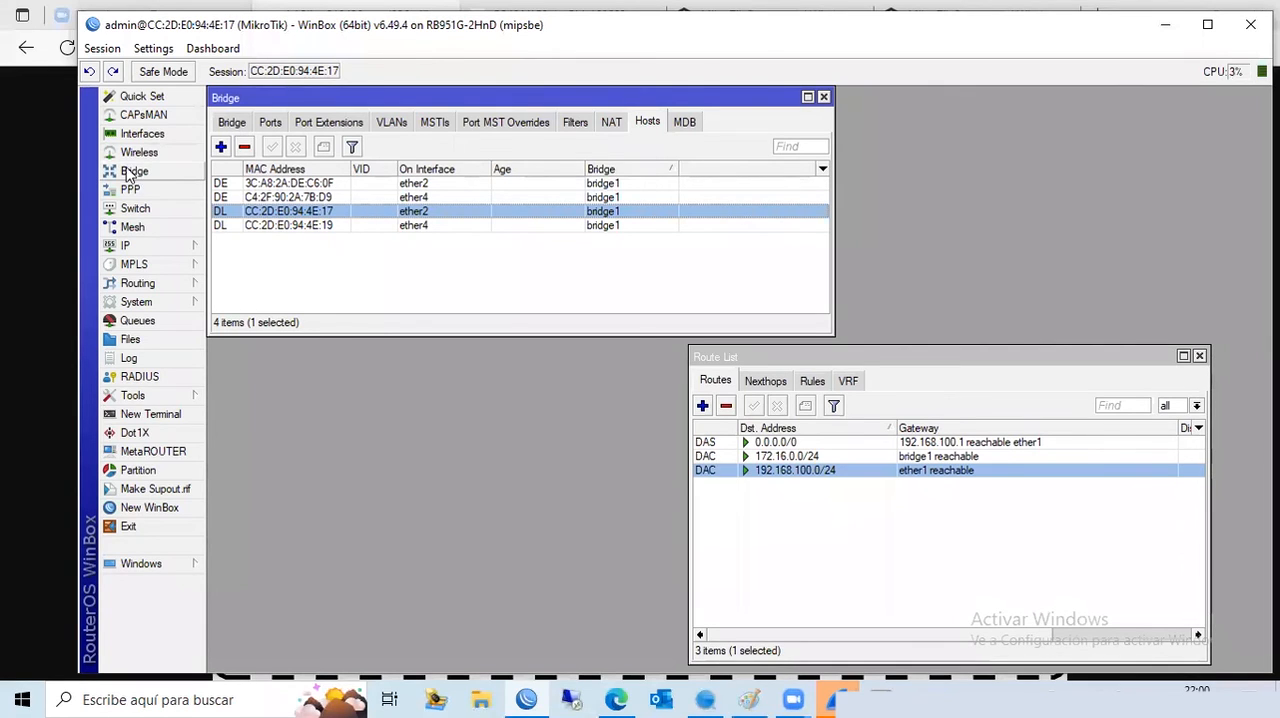
- Show bridge1 in the list of bridges and view the settings form for a new bridge, closing it without creating one
{"action": "left_click", "coordinate": [231, 122]}
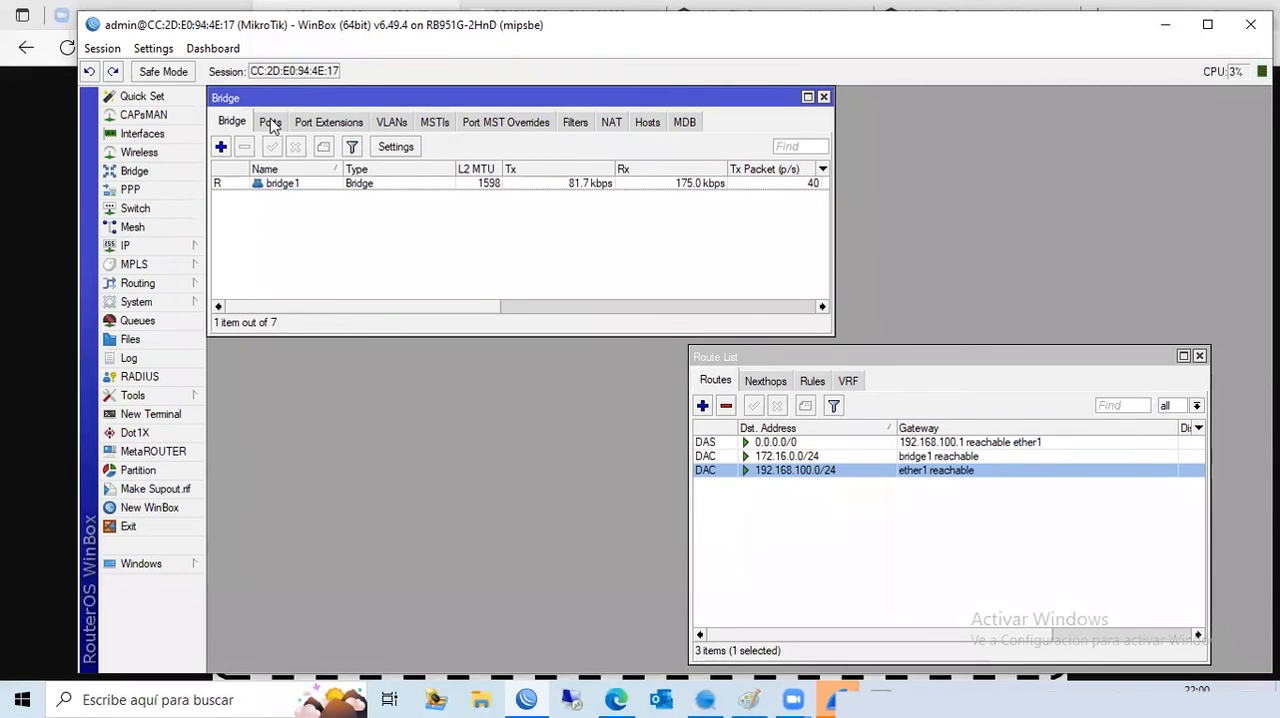
{"action": "left_click", "coordinate": [274, 183]}
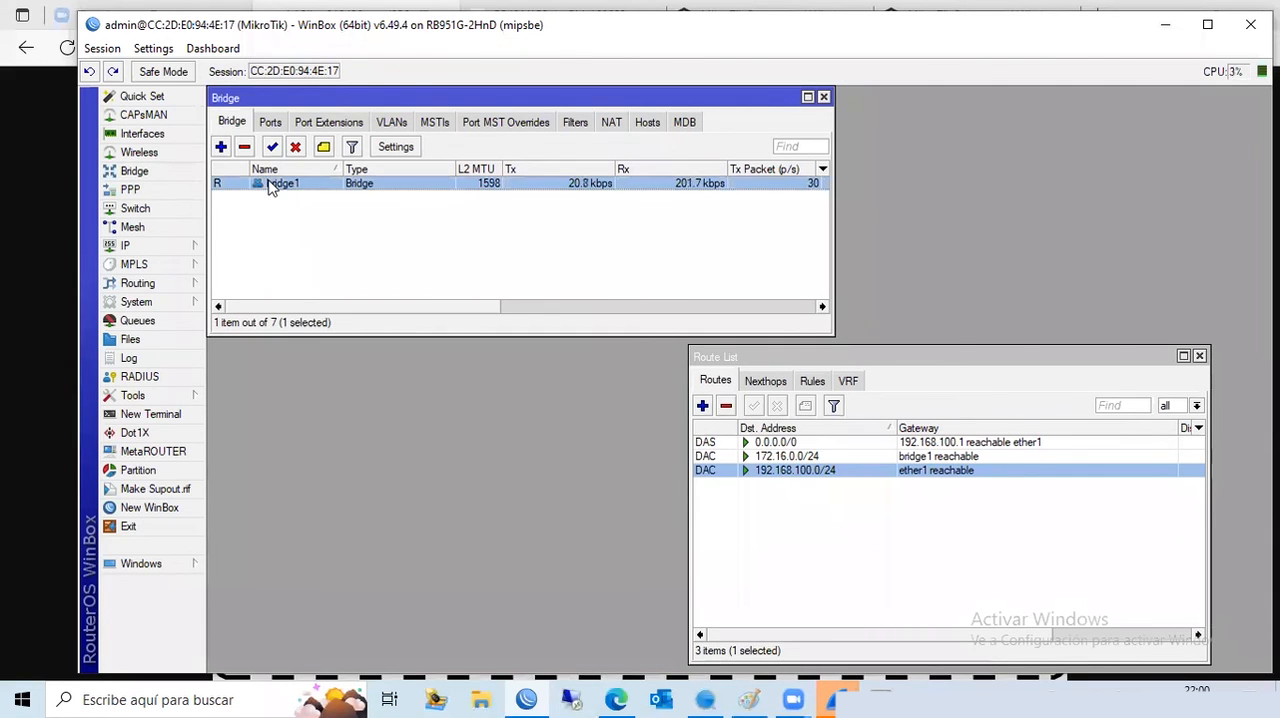
{"action": "left_click", "coordinate": [221, 146]}
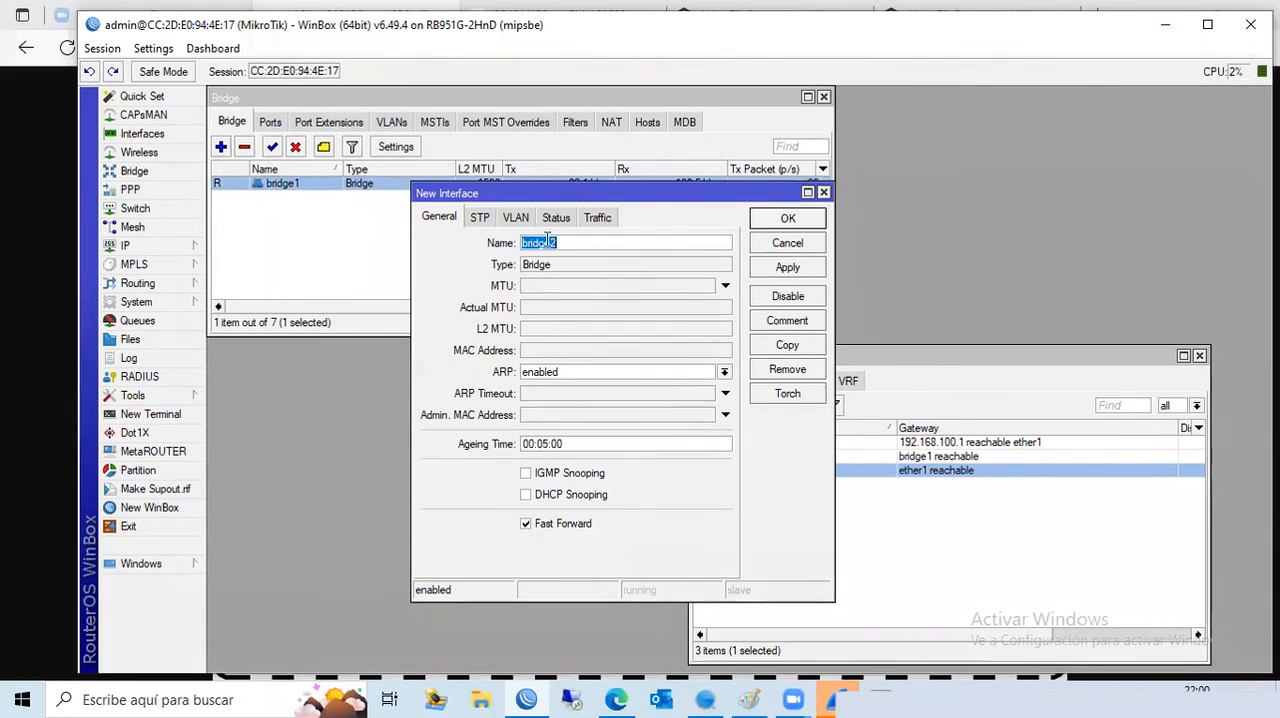
{"action": "left_click", "coordinate": [824, 193]}
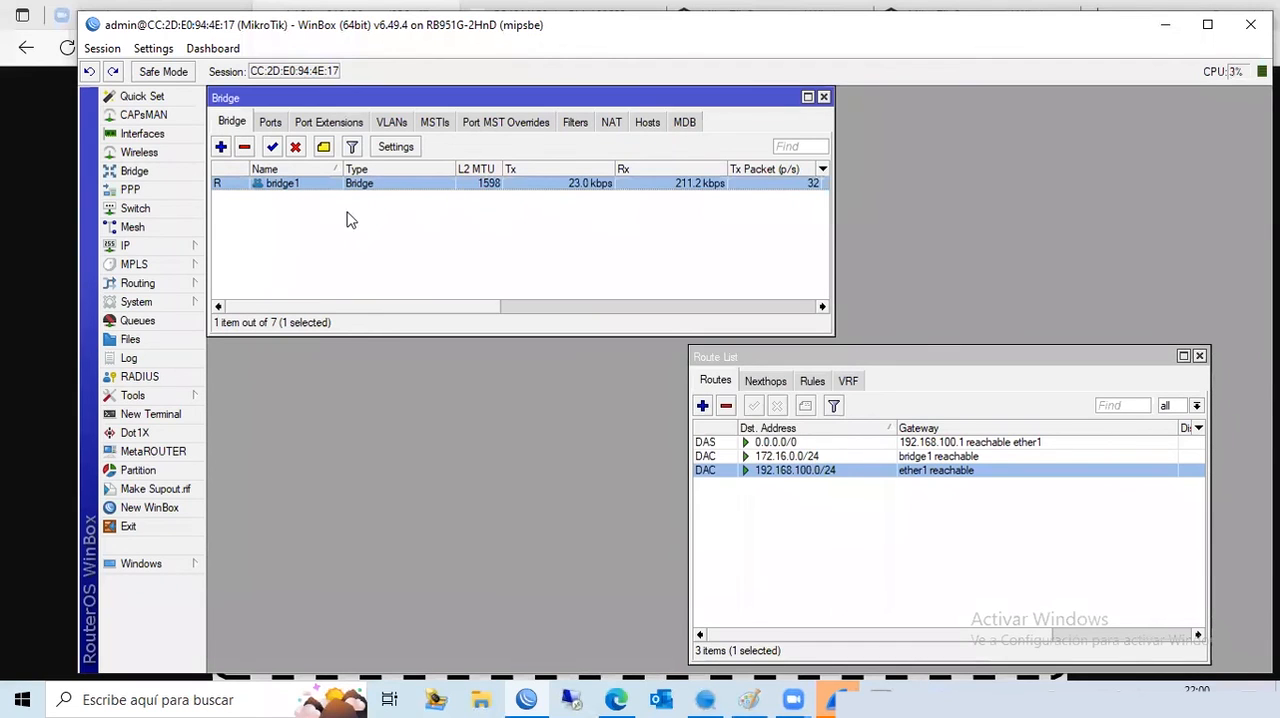
- Review the ports assigned to bridge1, and view the router's switch chip list before closing it
{"action": "left_click", "coordinate": [270, 121]}
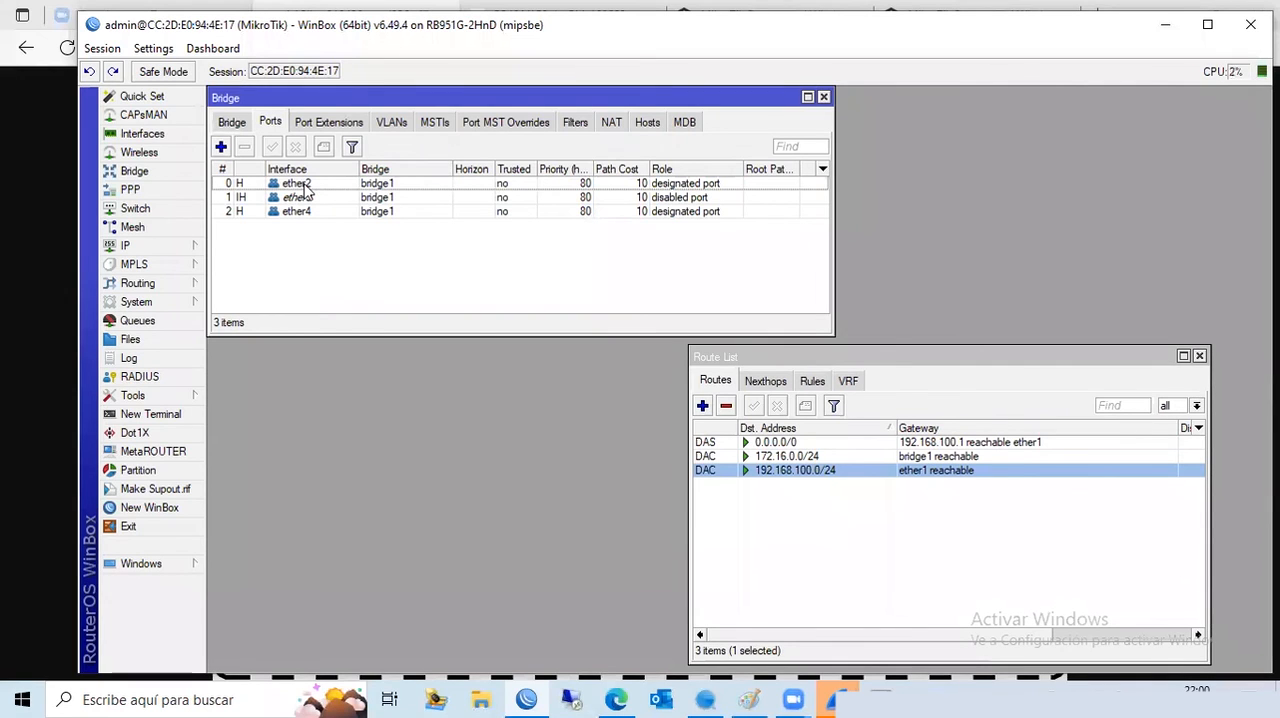
{"action": "left_click", "coordinate": [233, 122]}
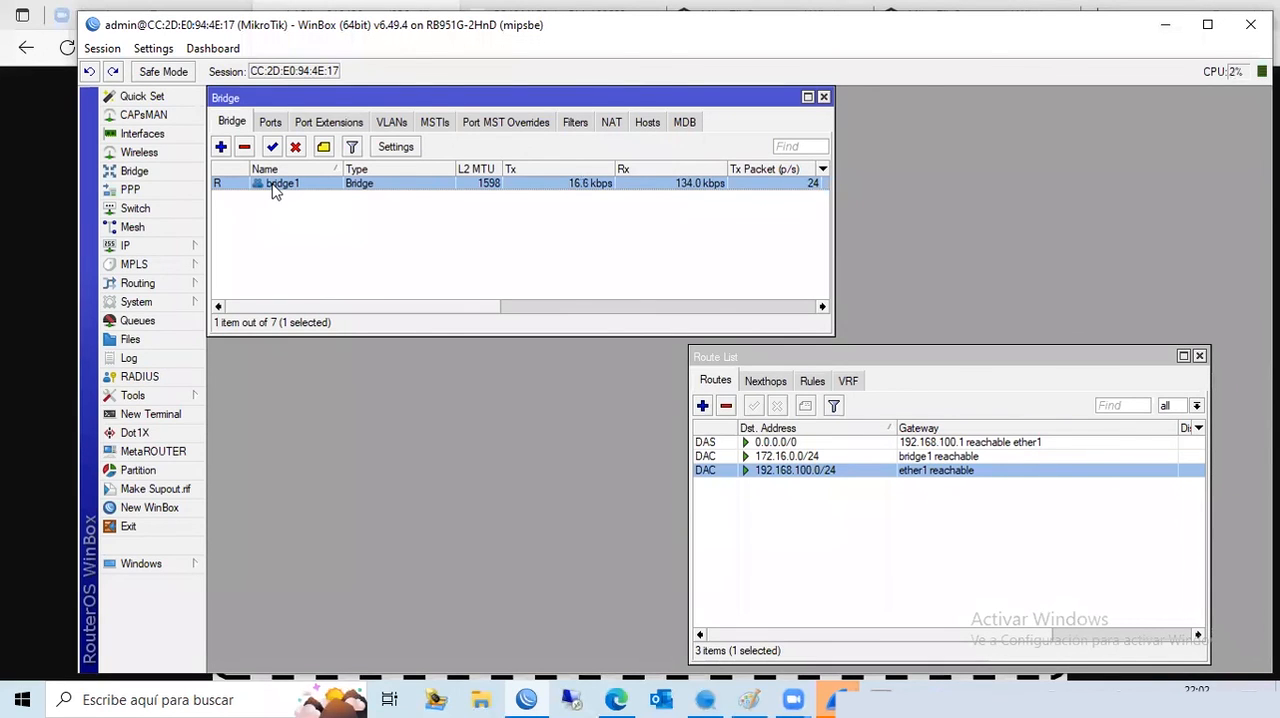
{"action": "left_click", "coordinate": [179, 211]}
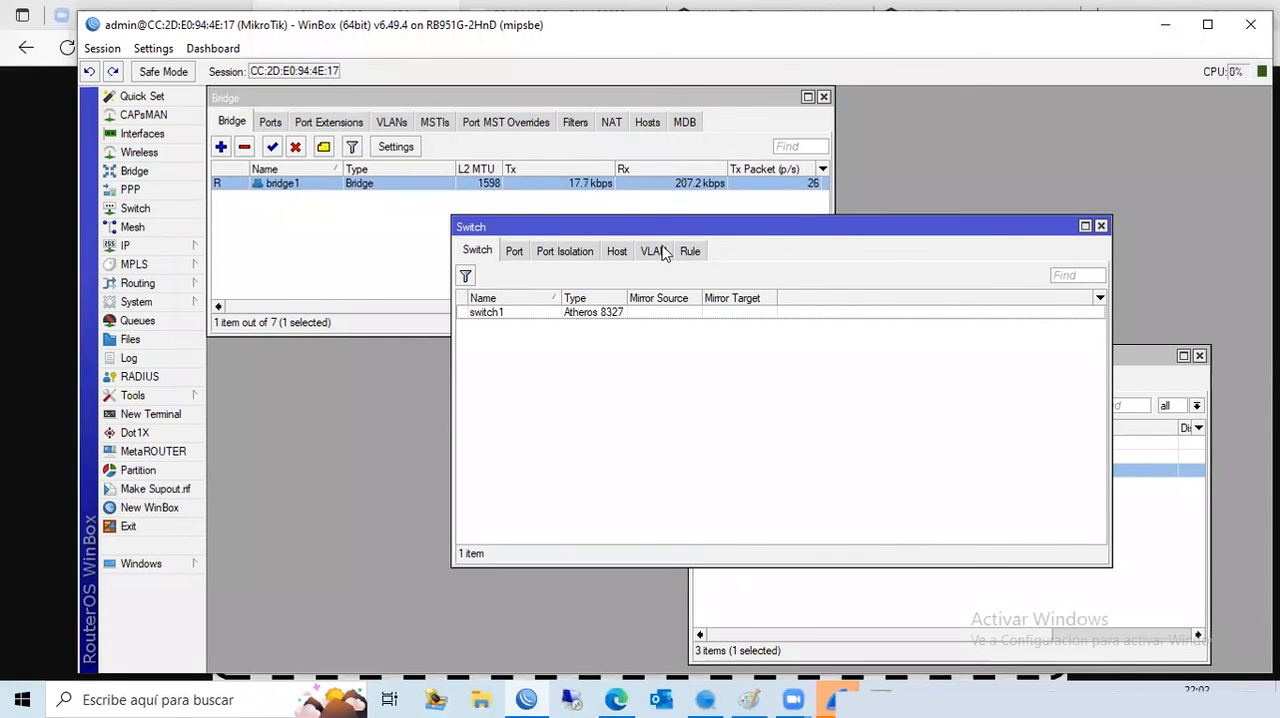
{"action": "left_click", "coordinate": [1101, 226]}
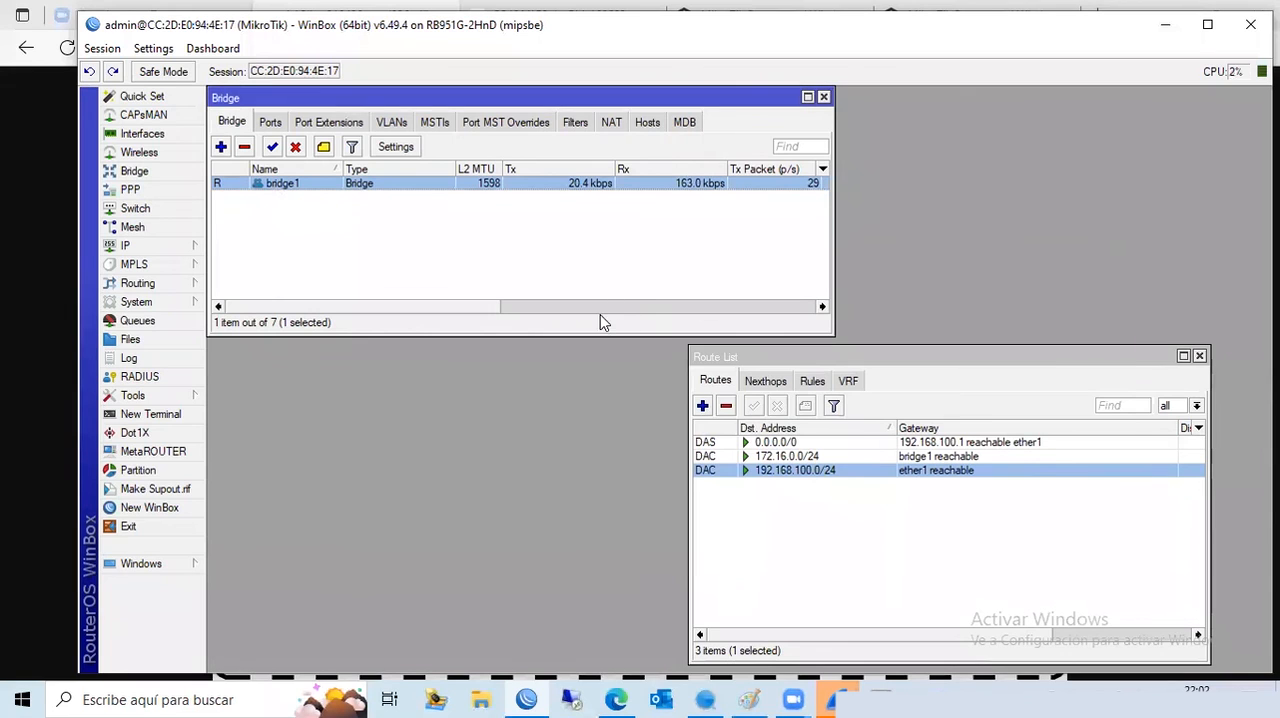